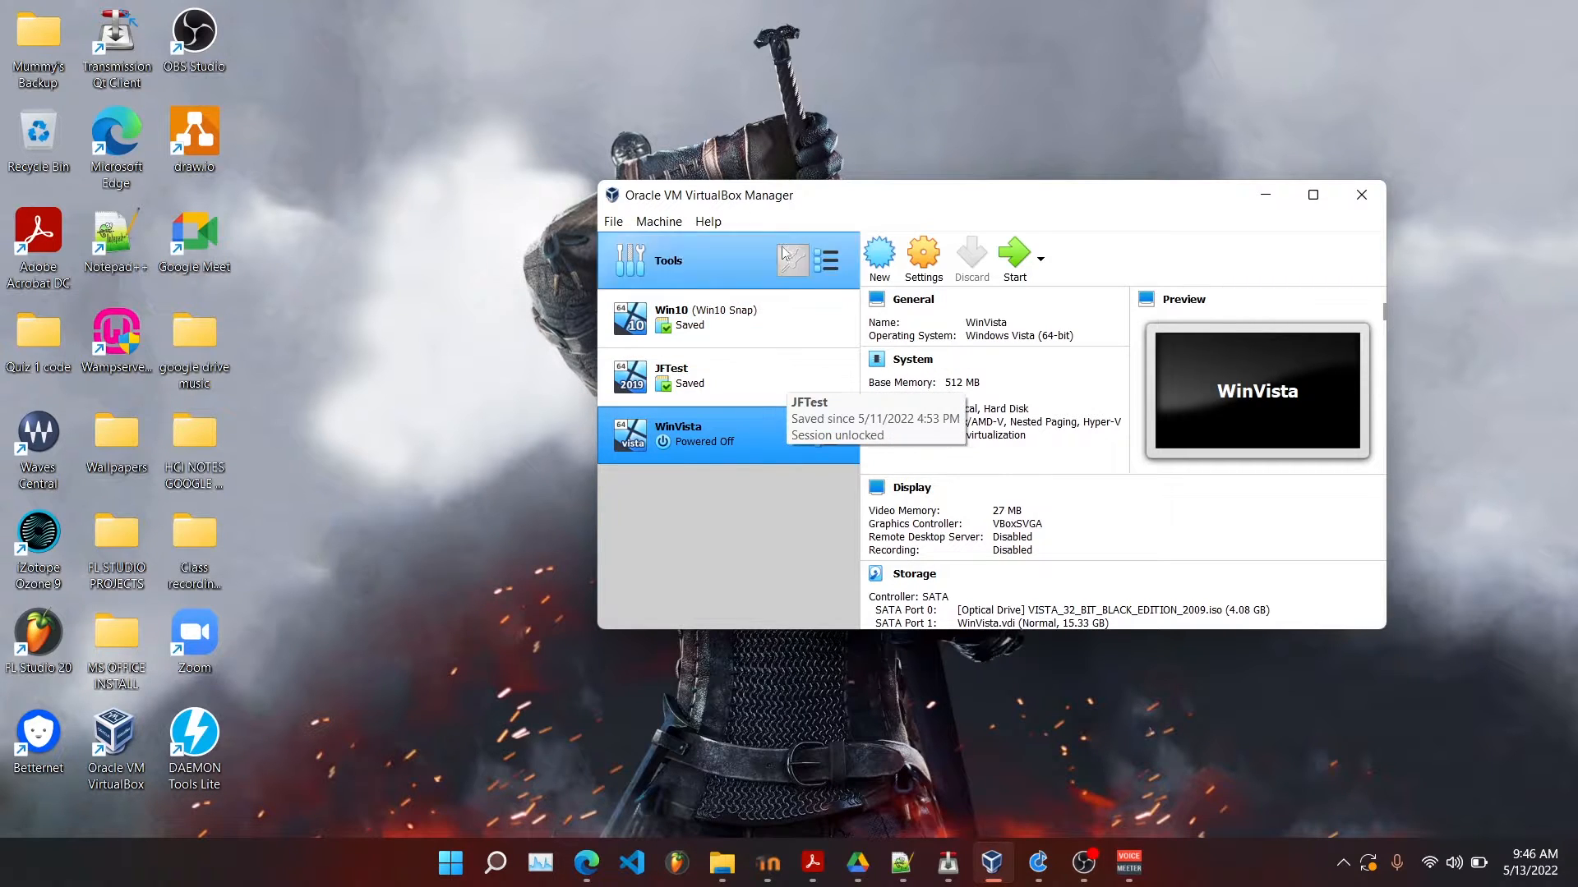
Step: Start the WinVista virtual machine and attach its network Adapter 1 to the Host-only Adapter
{"action": "left_click", "coordinate": [1014, 254]}
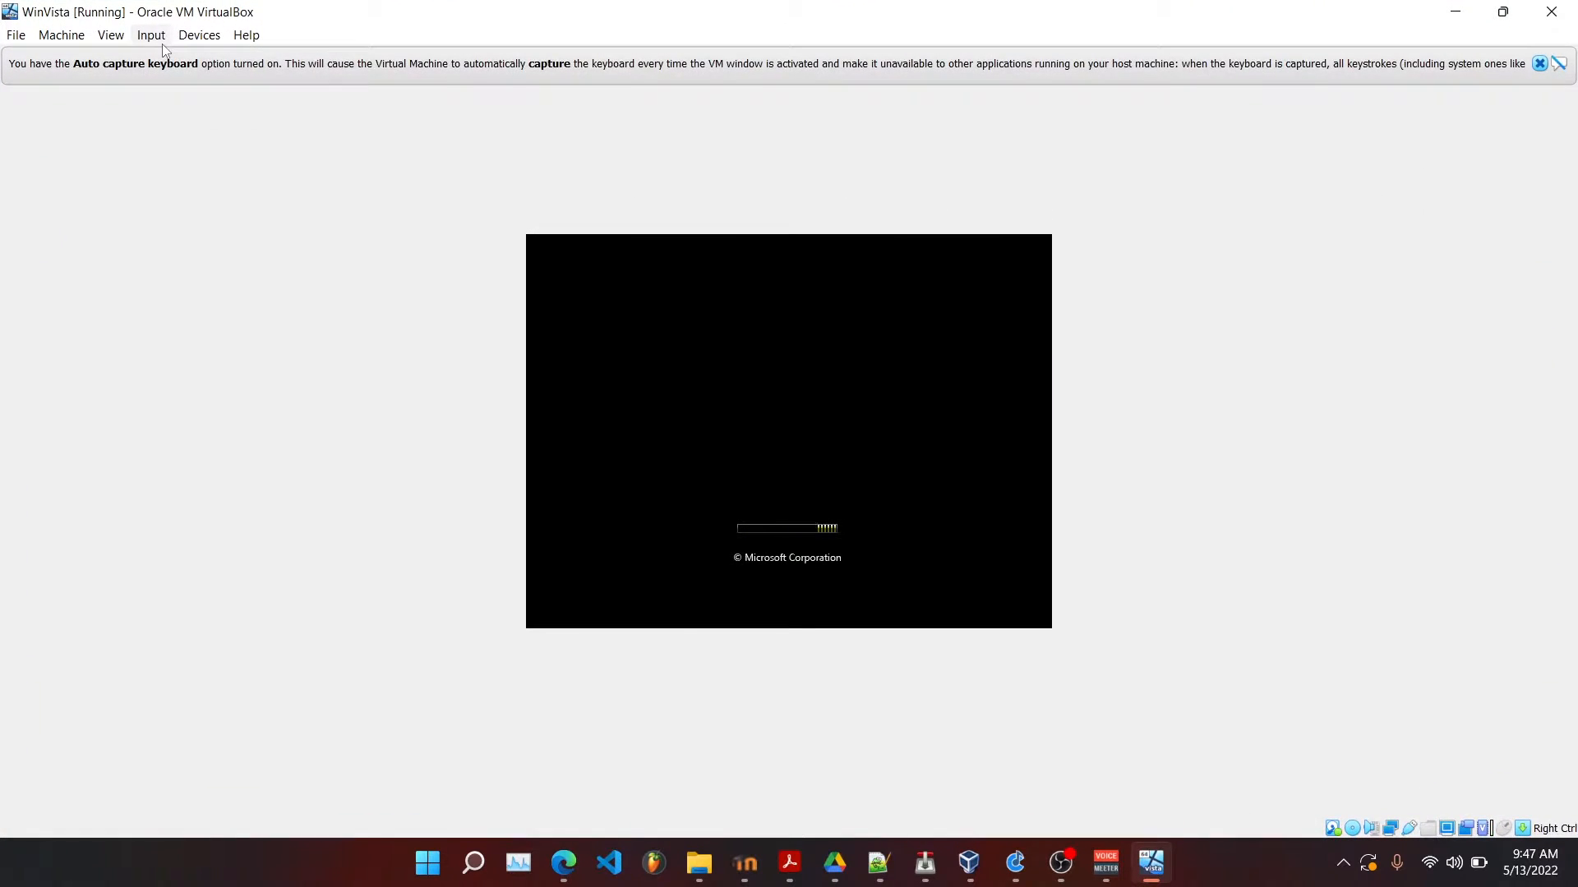
{"action": "left_click", "coordinate": [207, 41]}
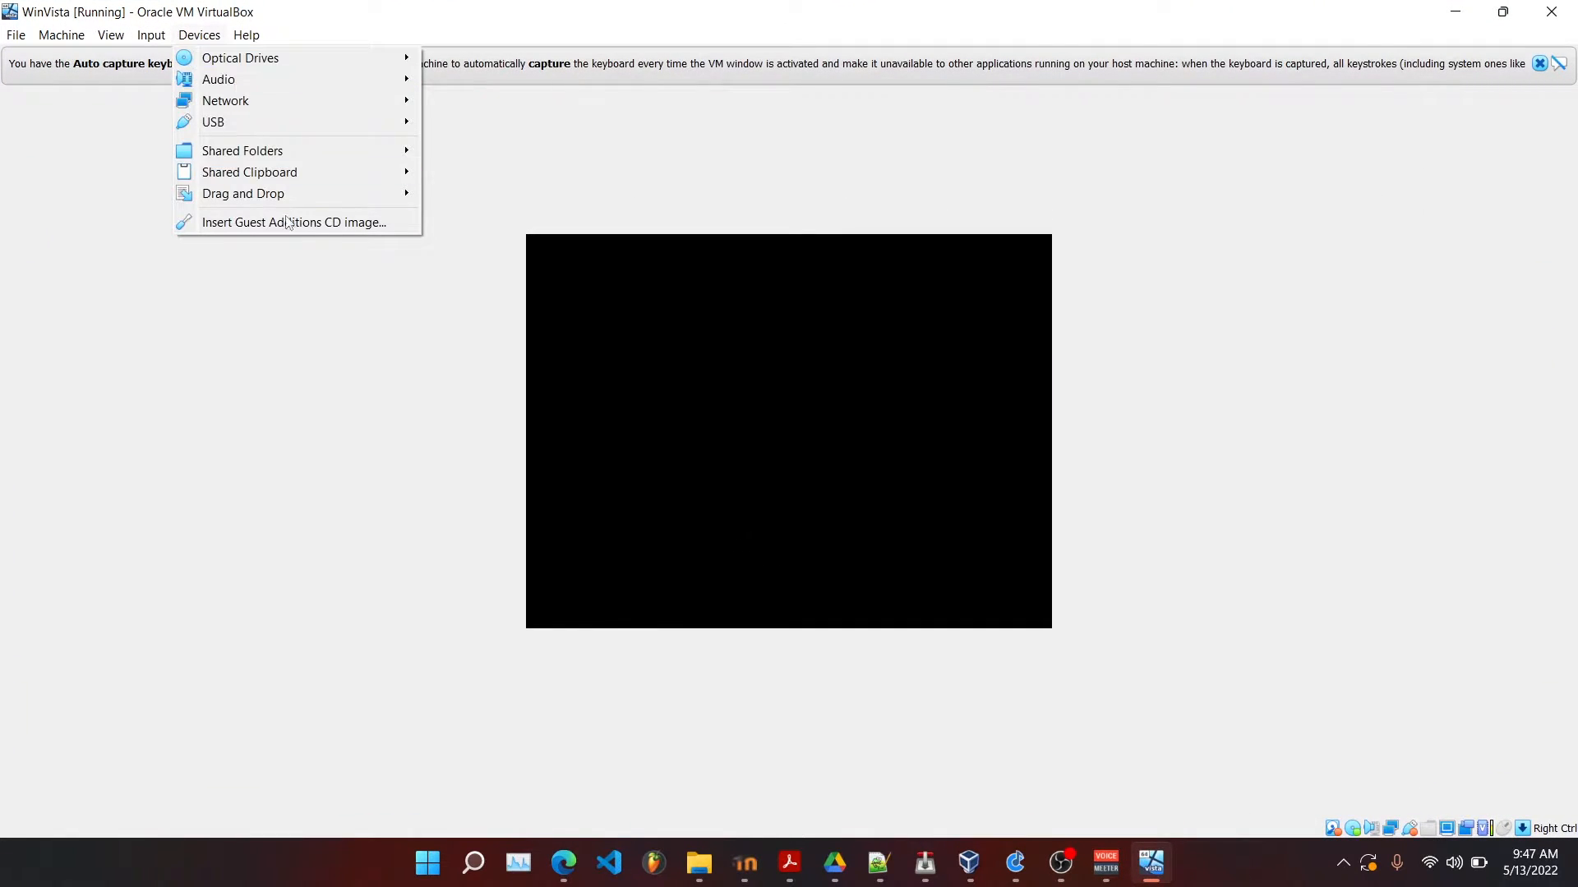
{"action": "mouse_move", "coordinate": [255, 102]}
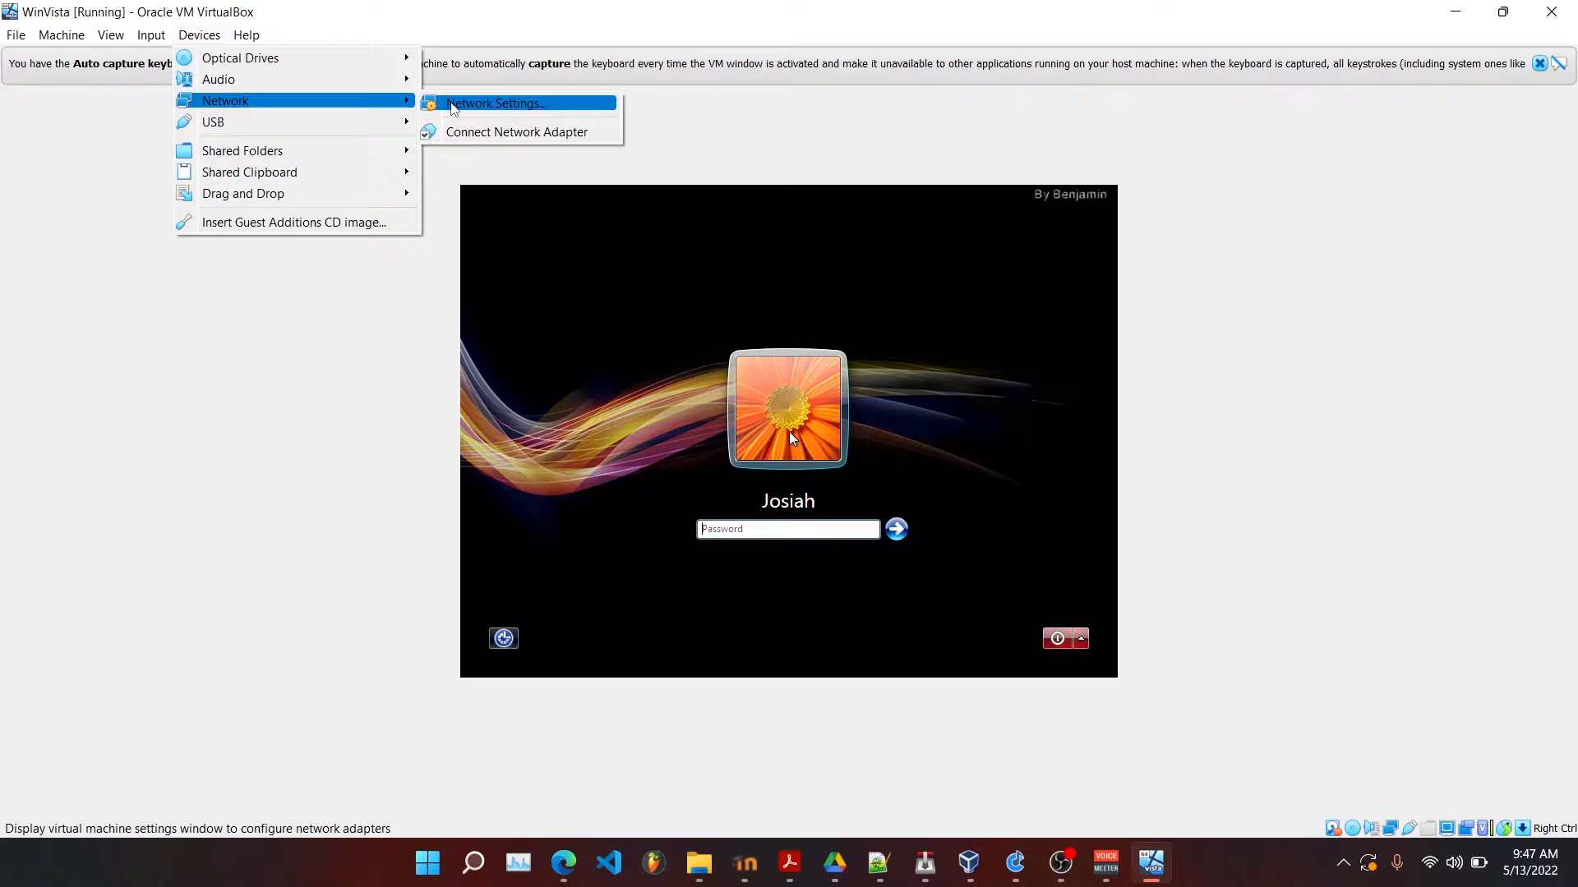
{"action": "left_click", "coordinate": [453, 105]}
{"action": "left_click", "coordinate": [764, 316]}
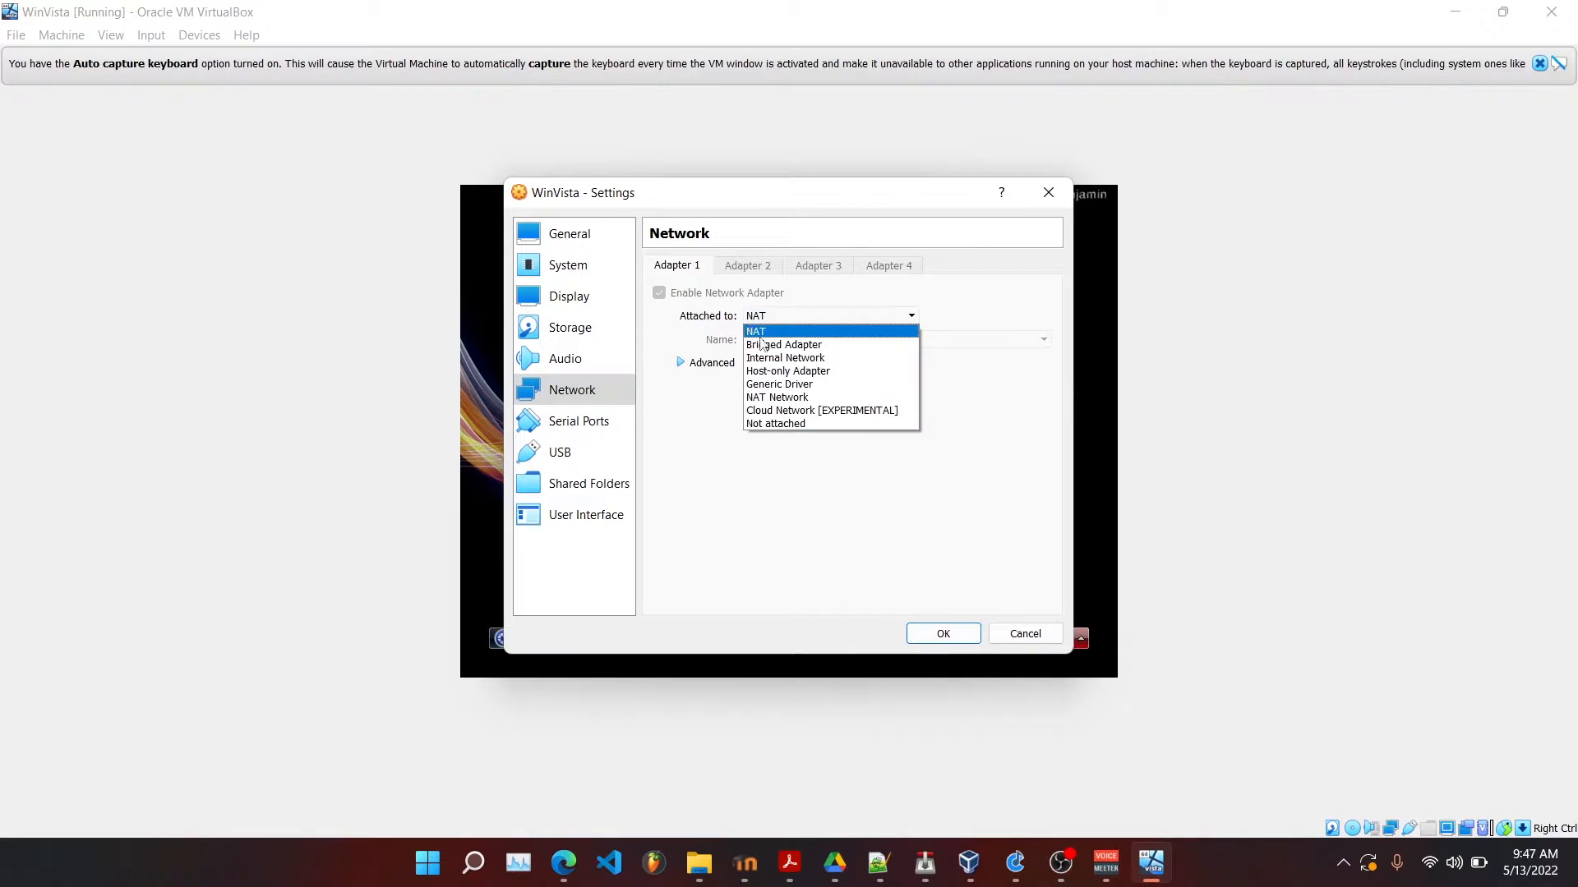
{"action": "left_click", "coordinate": [796, 370]}
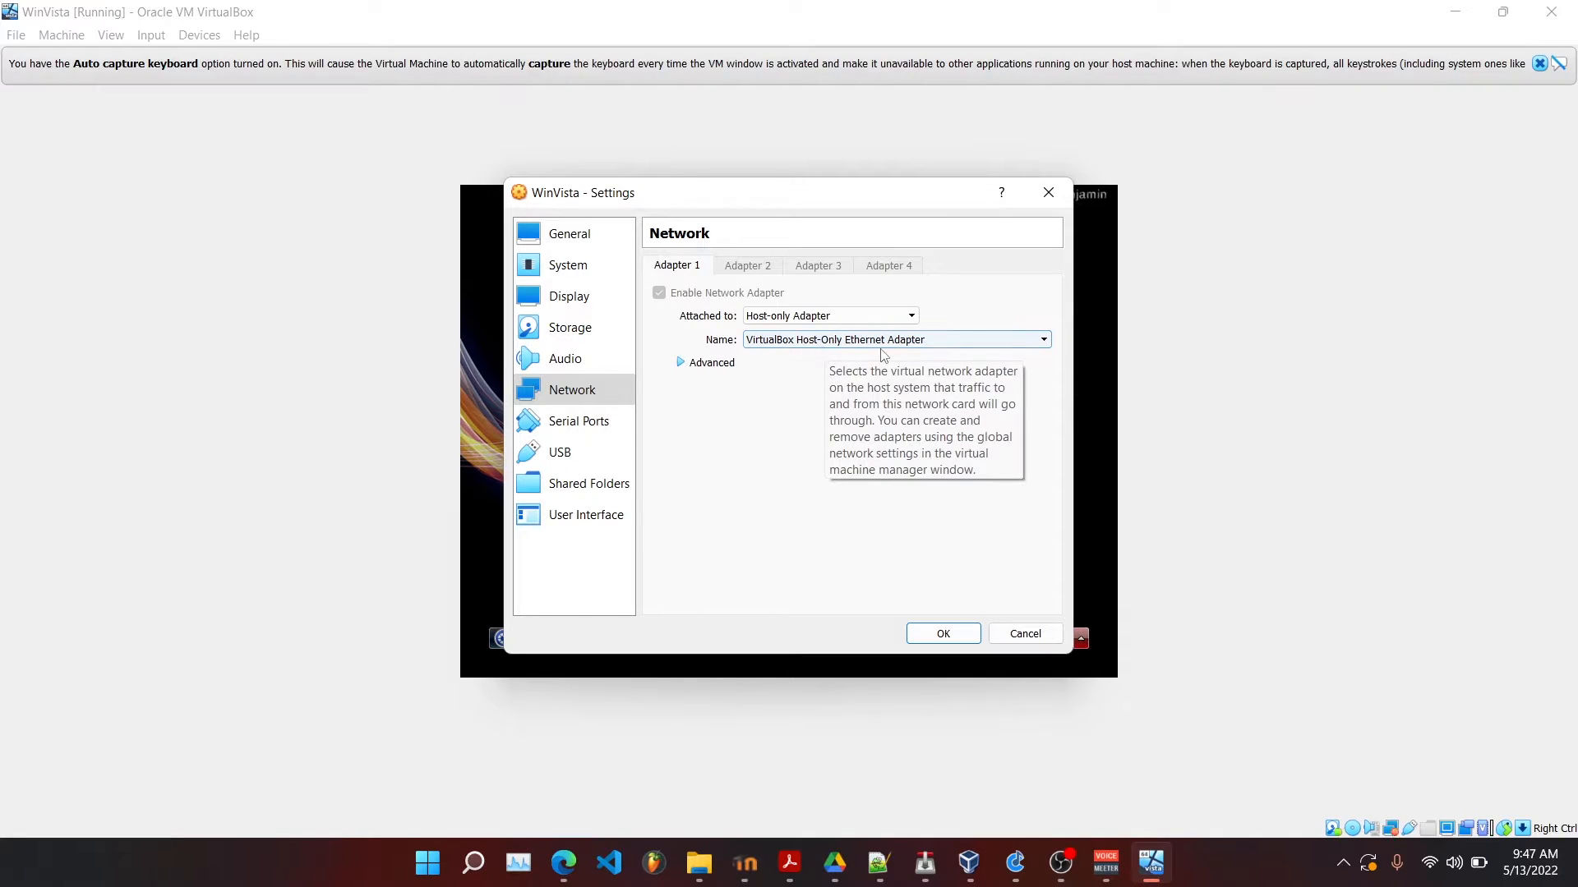
{"action": "left_click", "coordinate": [941, 639]}
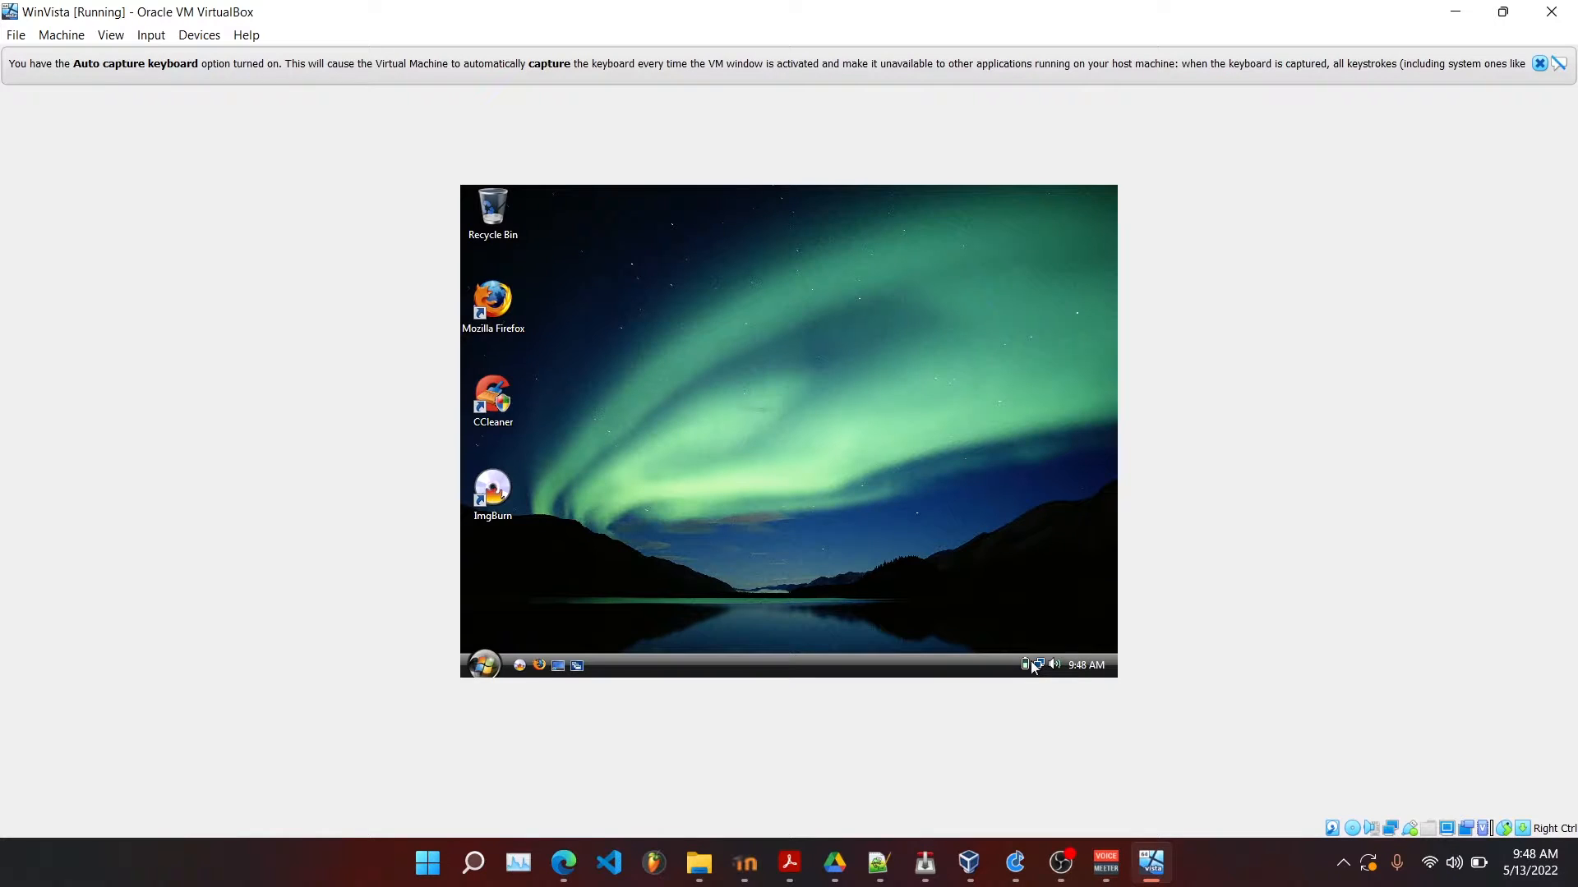
Step: Turn on network discovery for all public networks in the guest's Network and Sharing Center
{"action": "right_click", "coordinate": [1037, 665]}
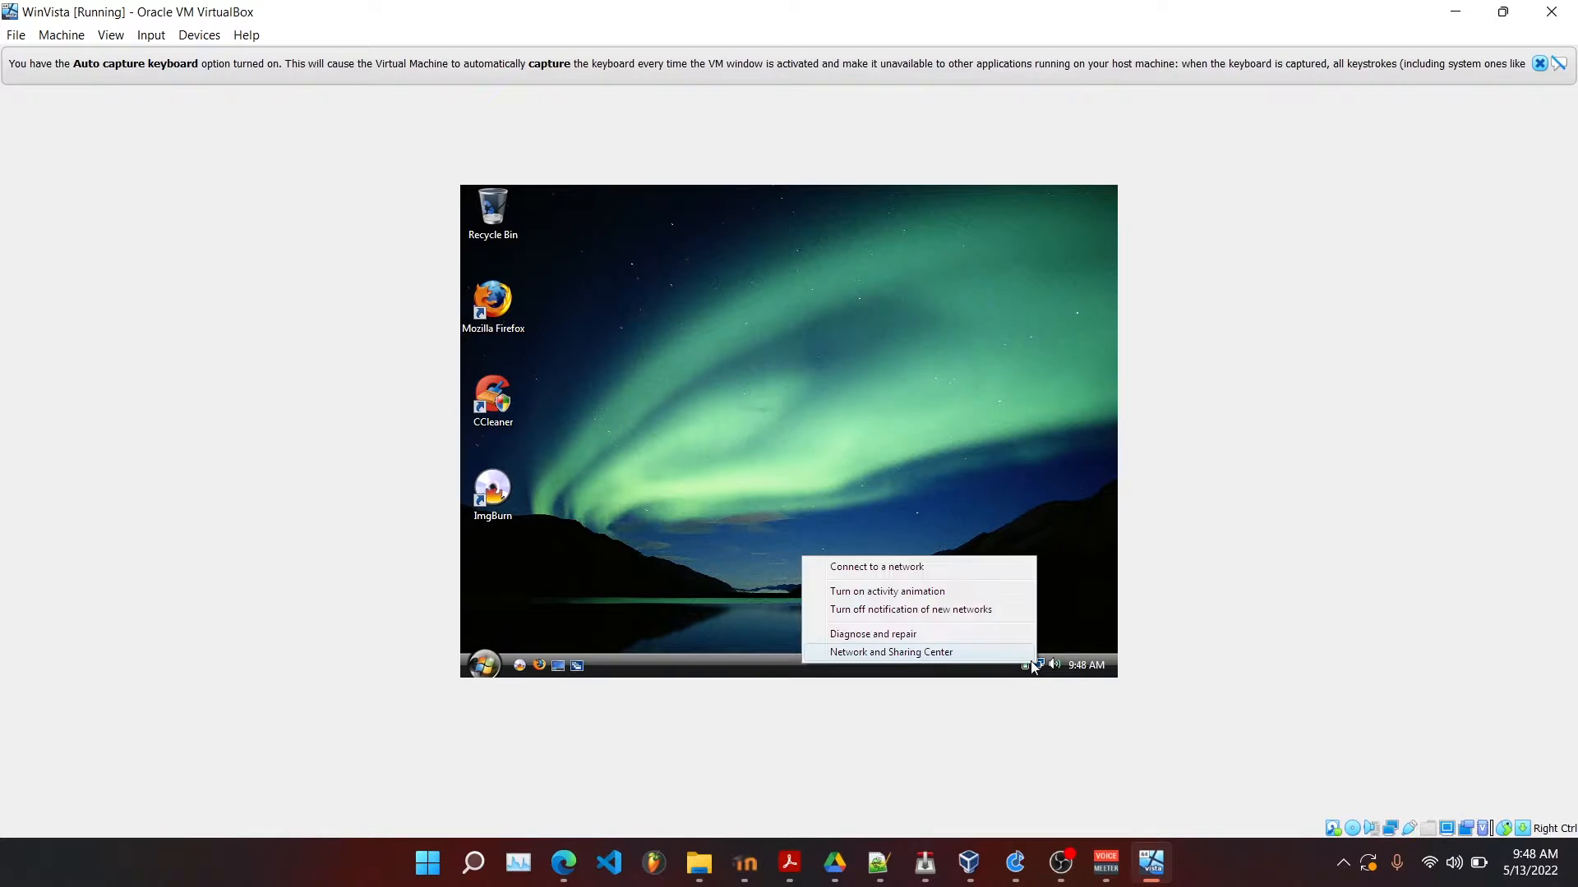
{"action": "left_click", "coordinate": [934, 653]}
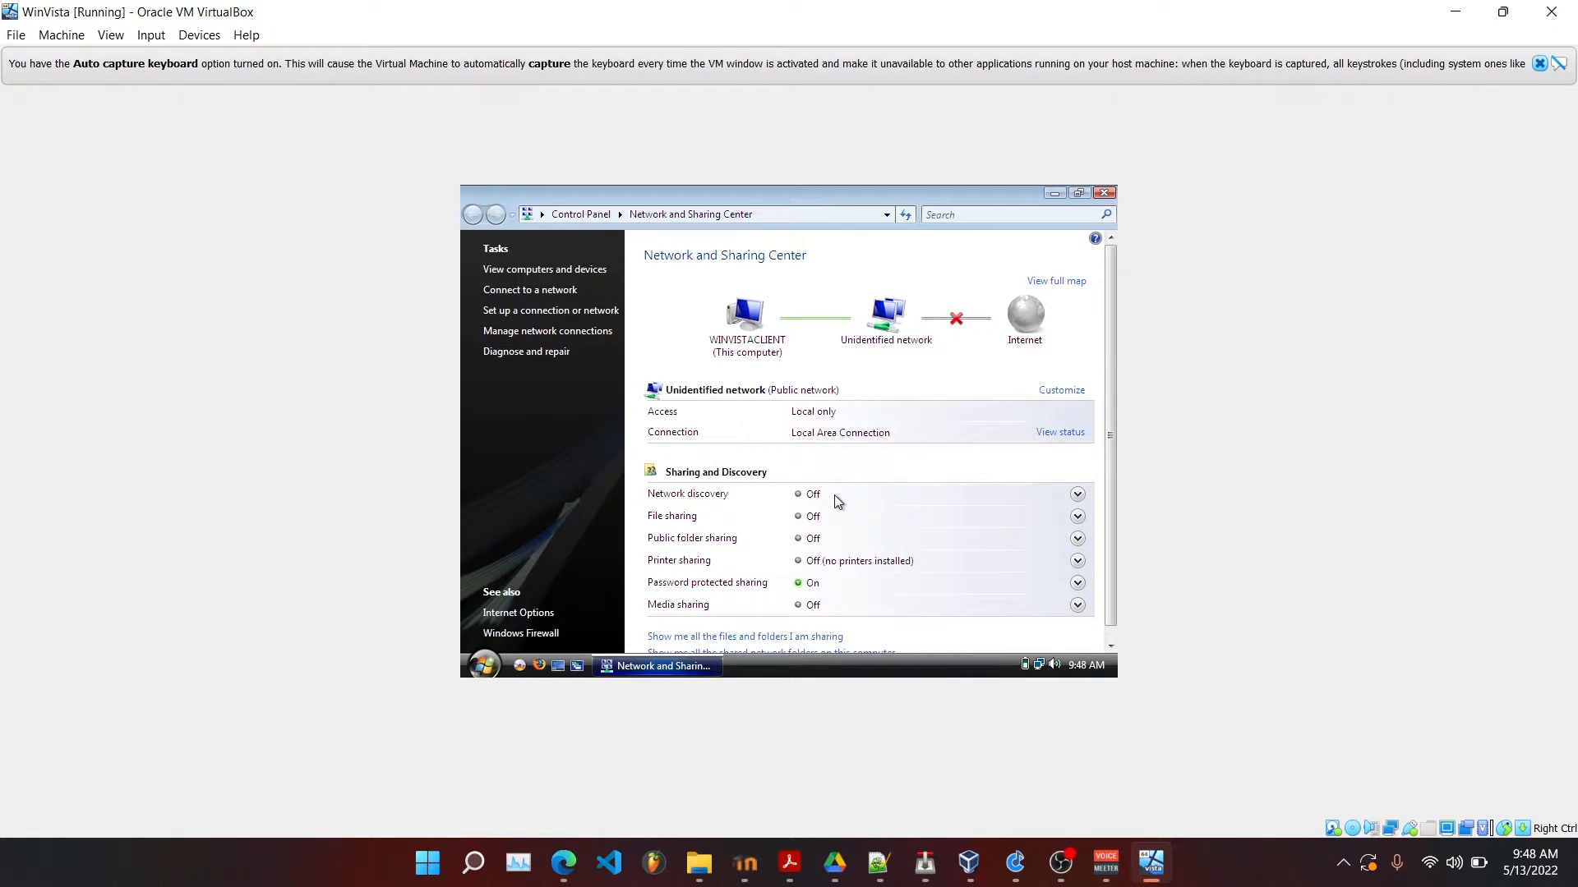
{"action": "left_click", "coordinate": [1079, 494]}
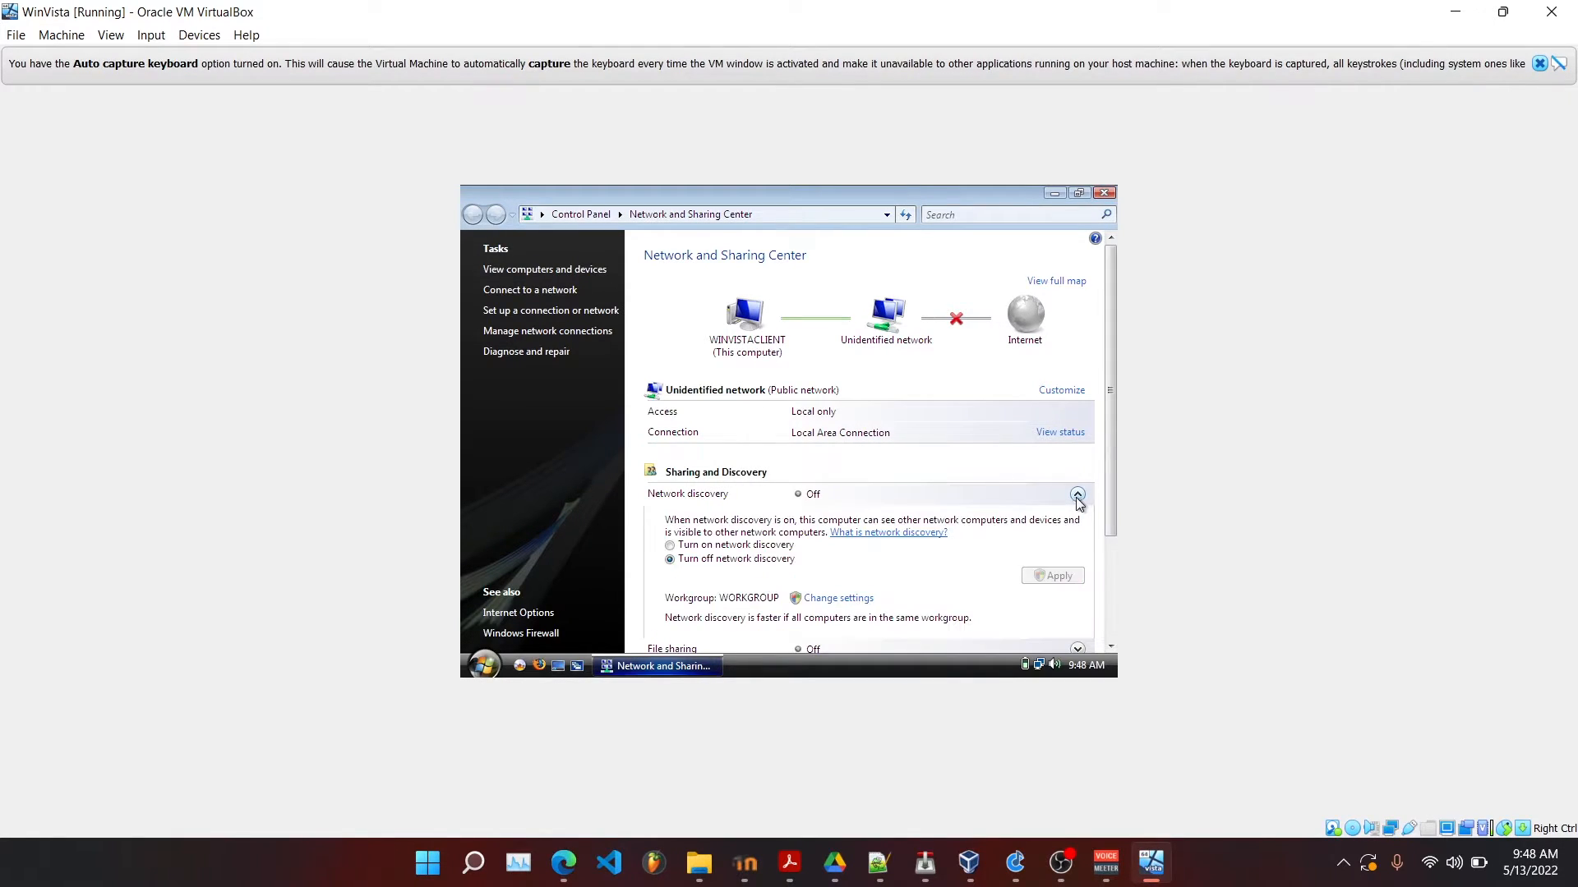
{"action": "left_click", "coordinate": [689, 549]}
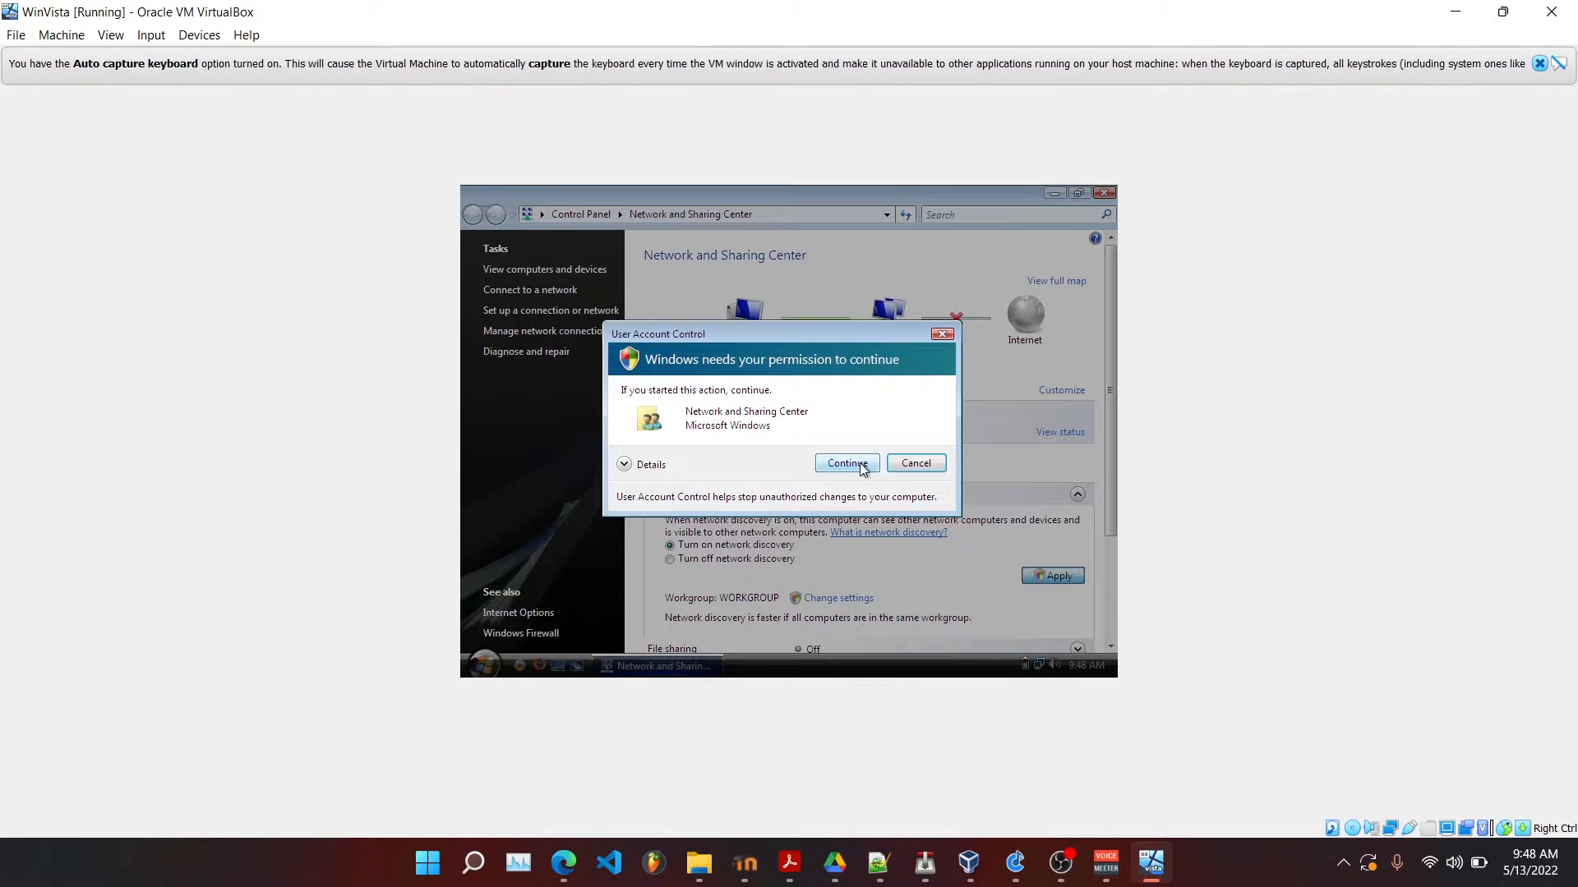
{"action": "left_click", "coordinate": [863, 465]}
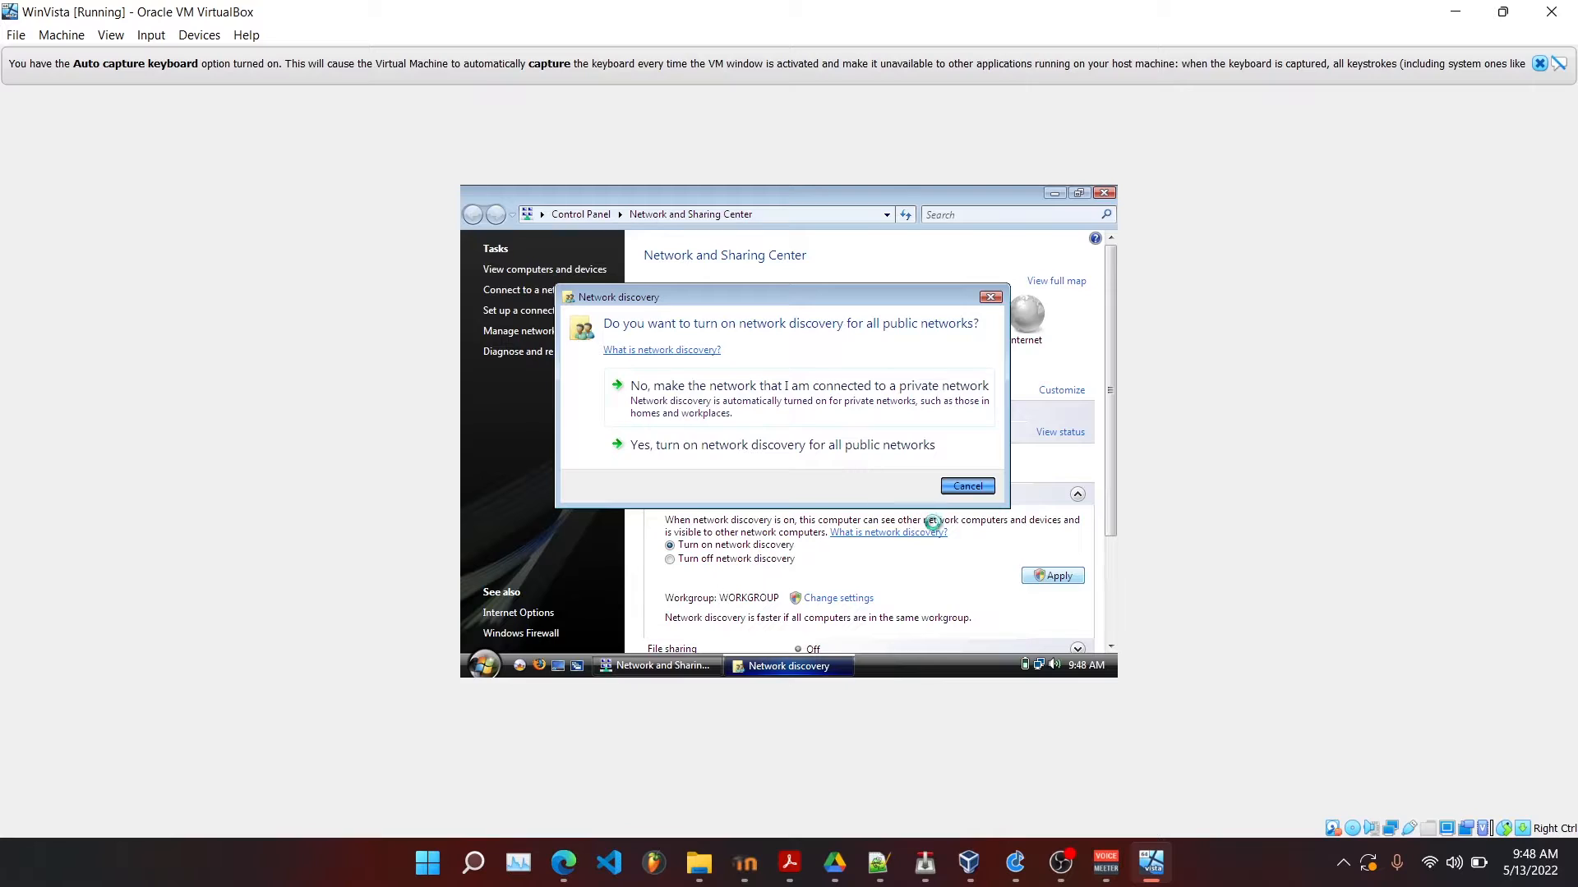
{"action": "left_click", "coordinate": [773, 458]}
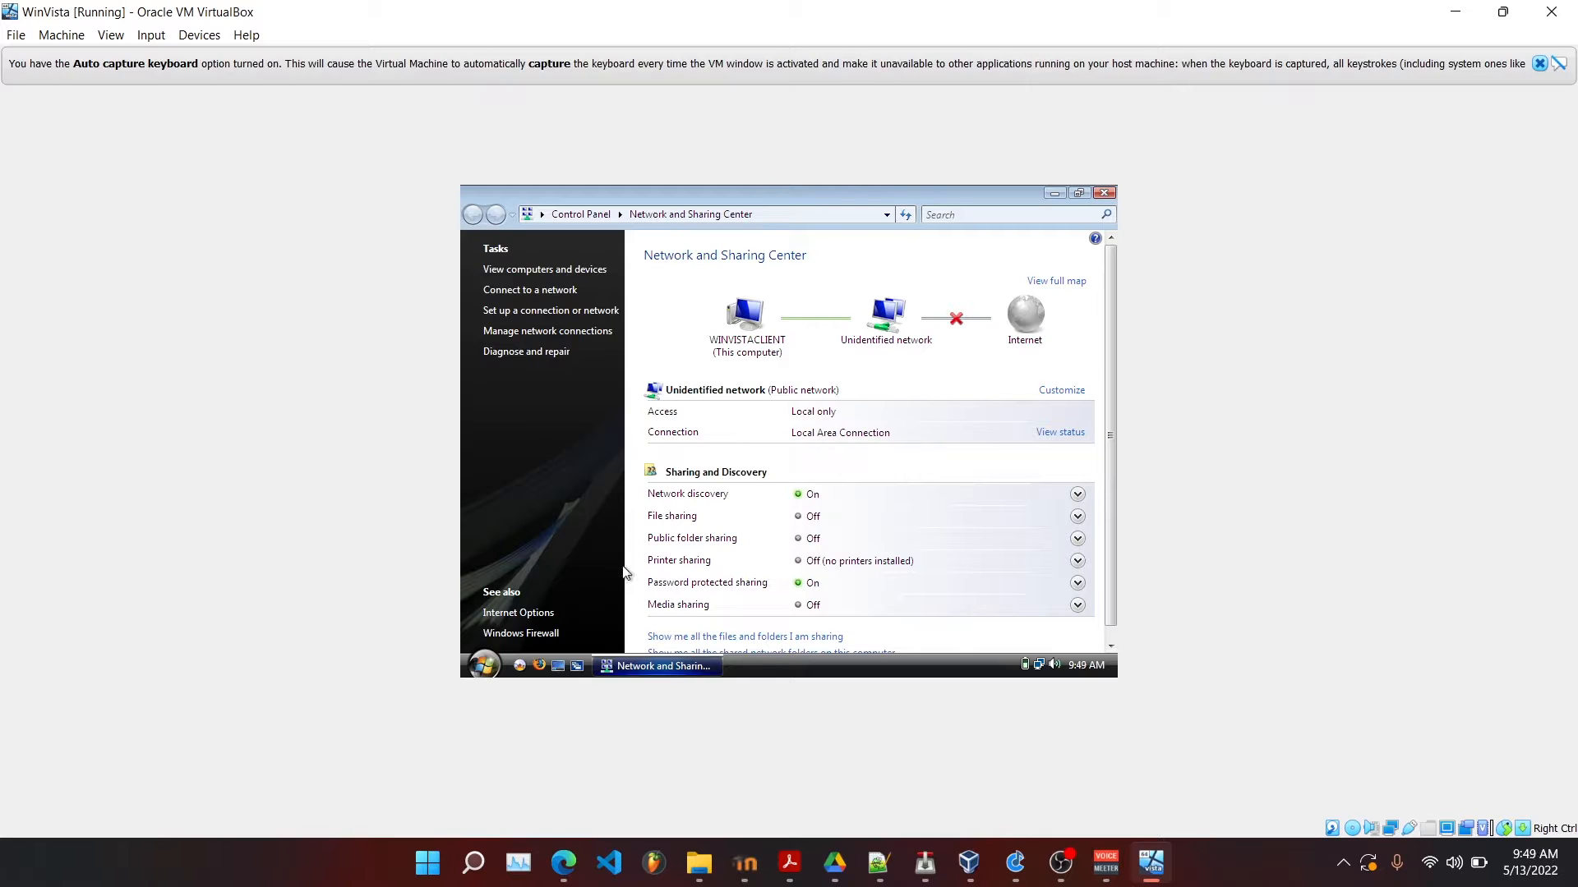
Step: Open the Internet Protocol Version 4 (TCP/IPv4) properties of the guest's Local Area Connection
{"action": "left_click", "coordinate": [519, 334]}
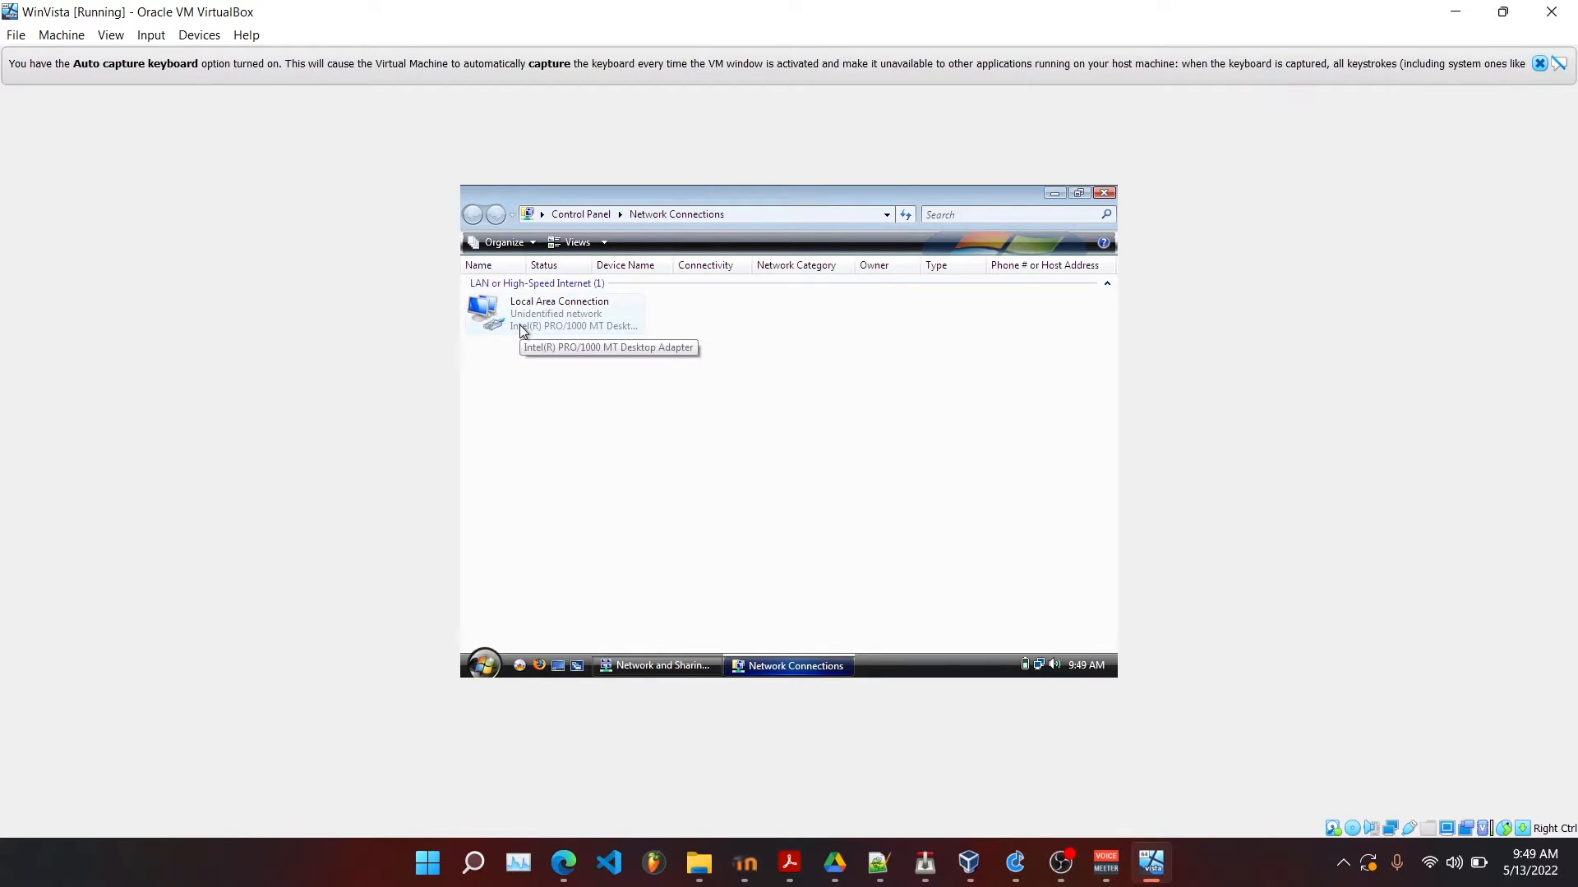
{"action": "right_click", "coordinate": [521, 326]}
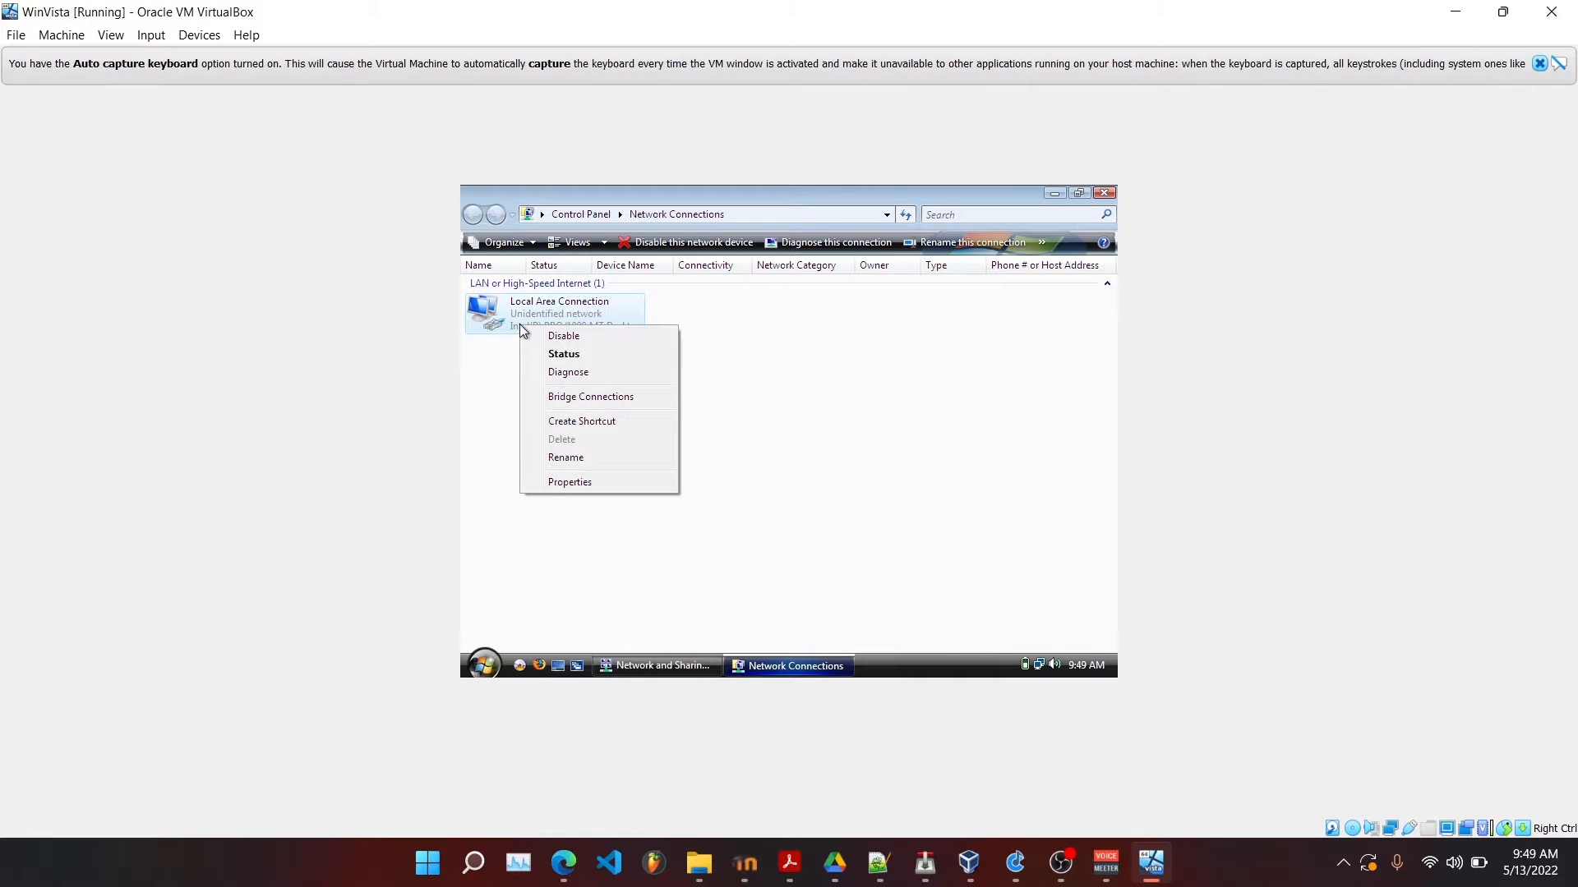
{"action": "left_click", "coordinate": [575, 482]}
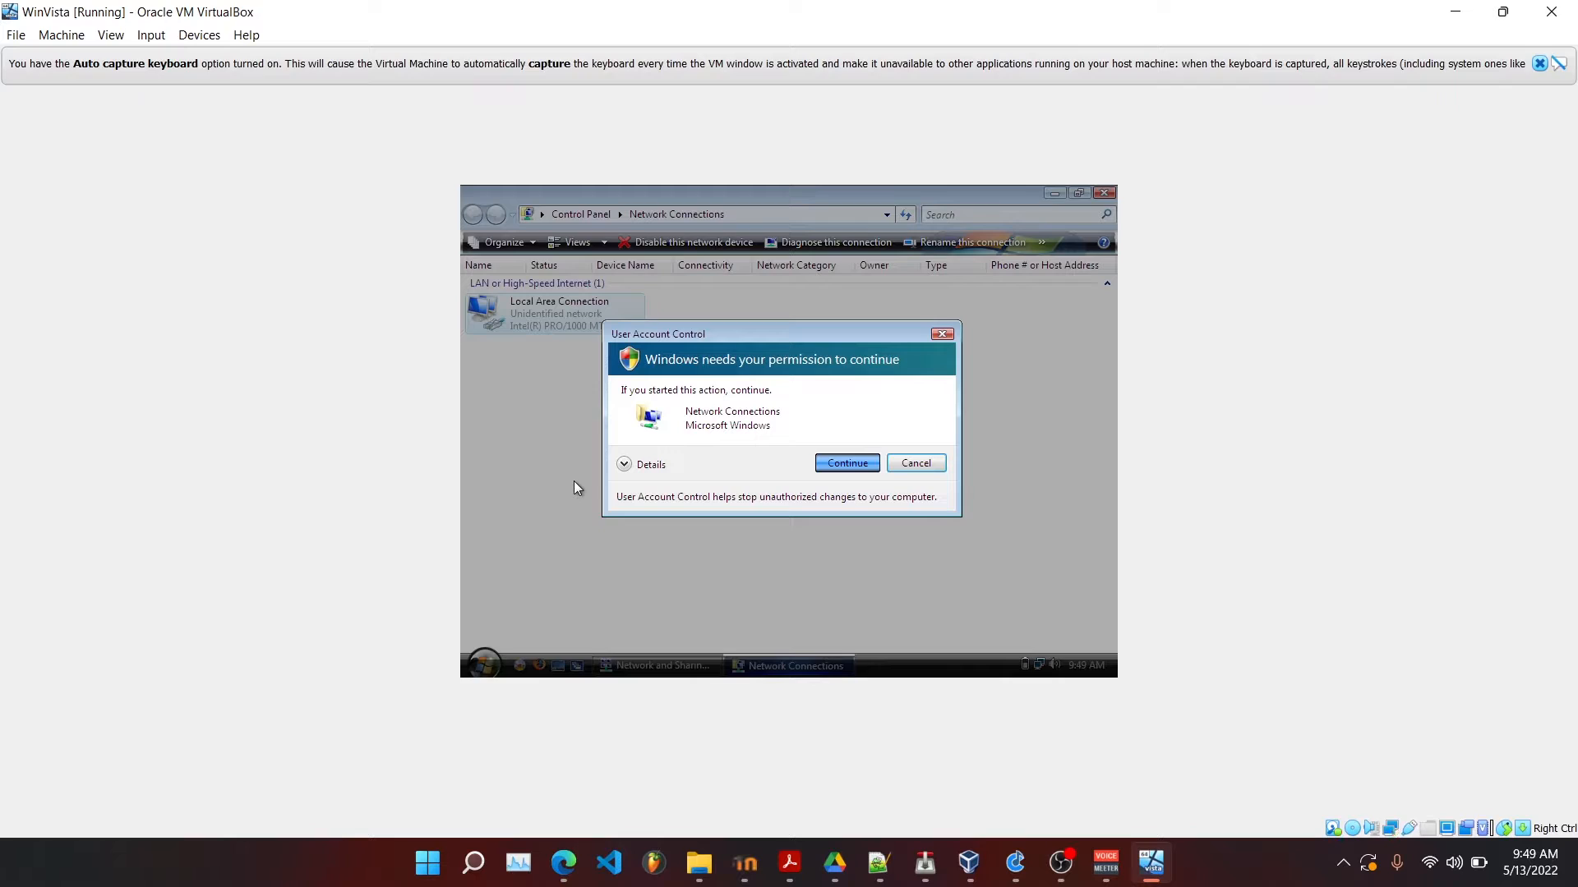
{"action": "left_click", "coordinate": [843, 463]}
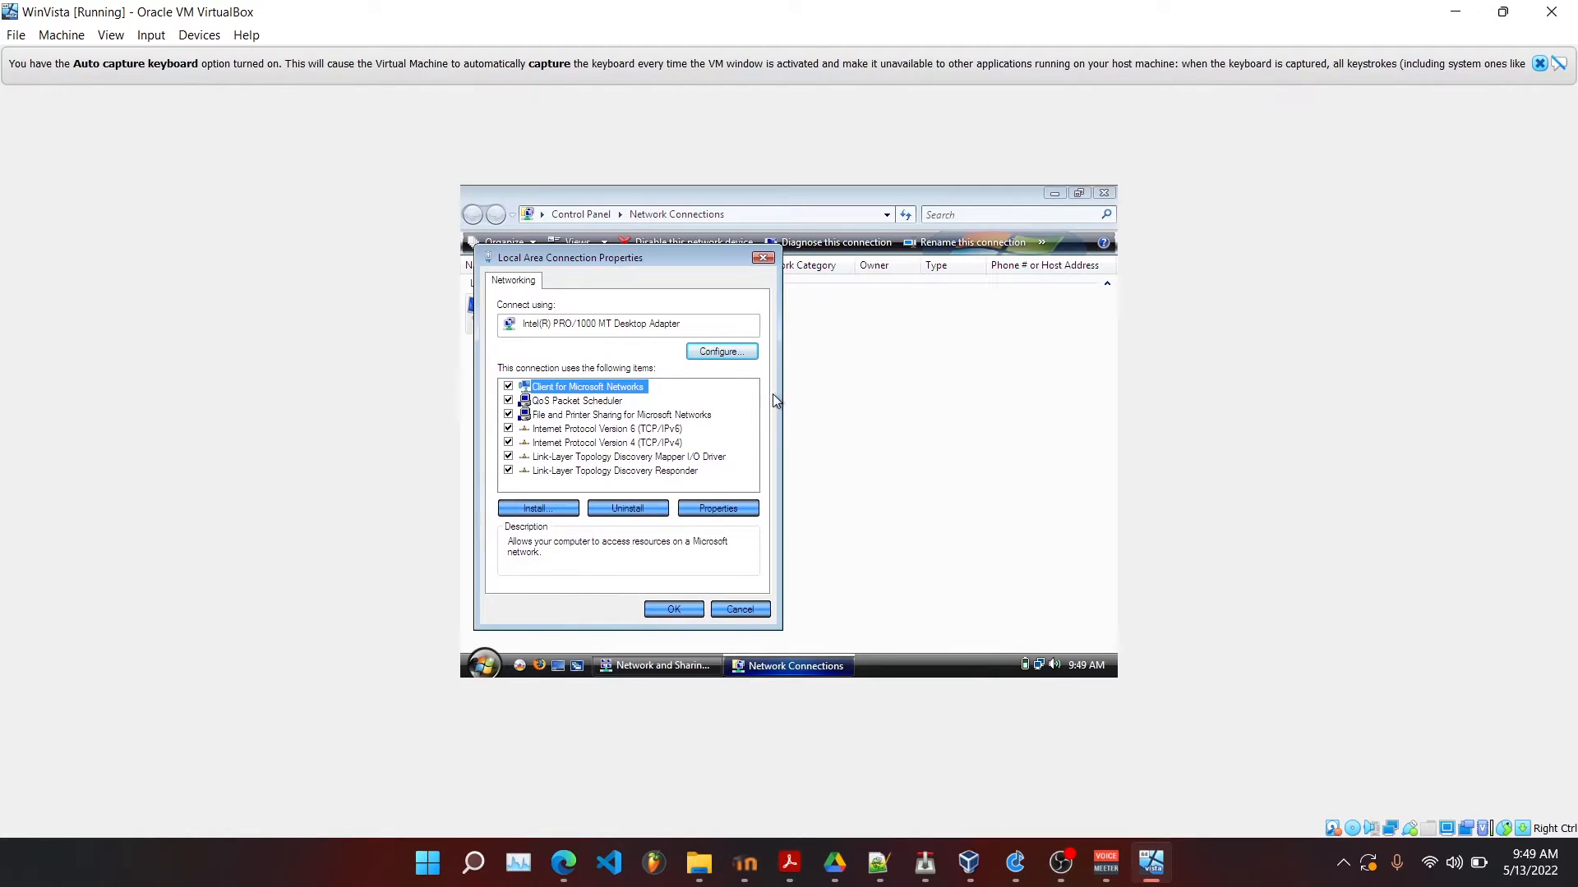
{"action": "left_click", "coordinate": [586, 444]}
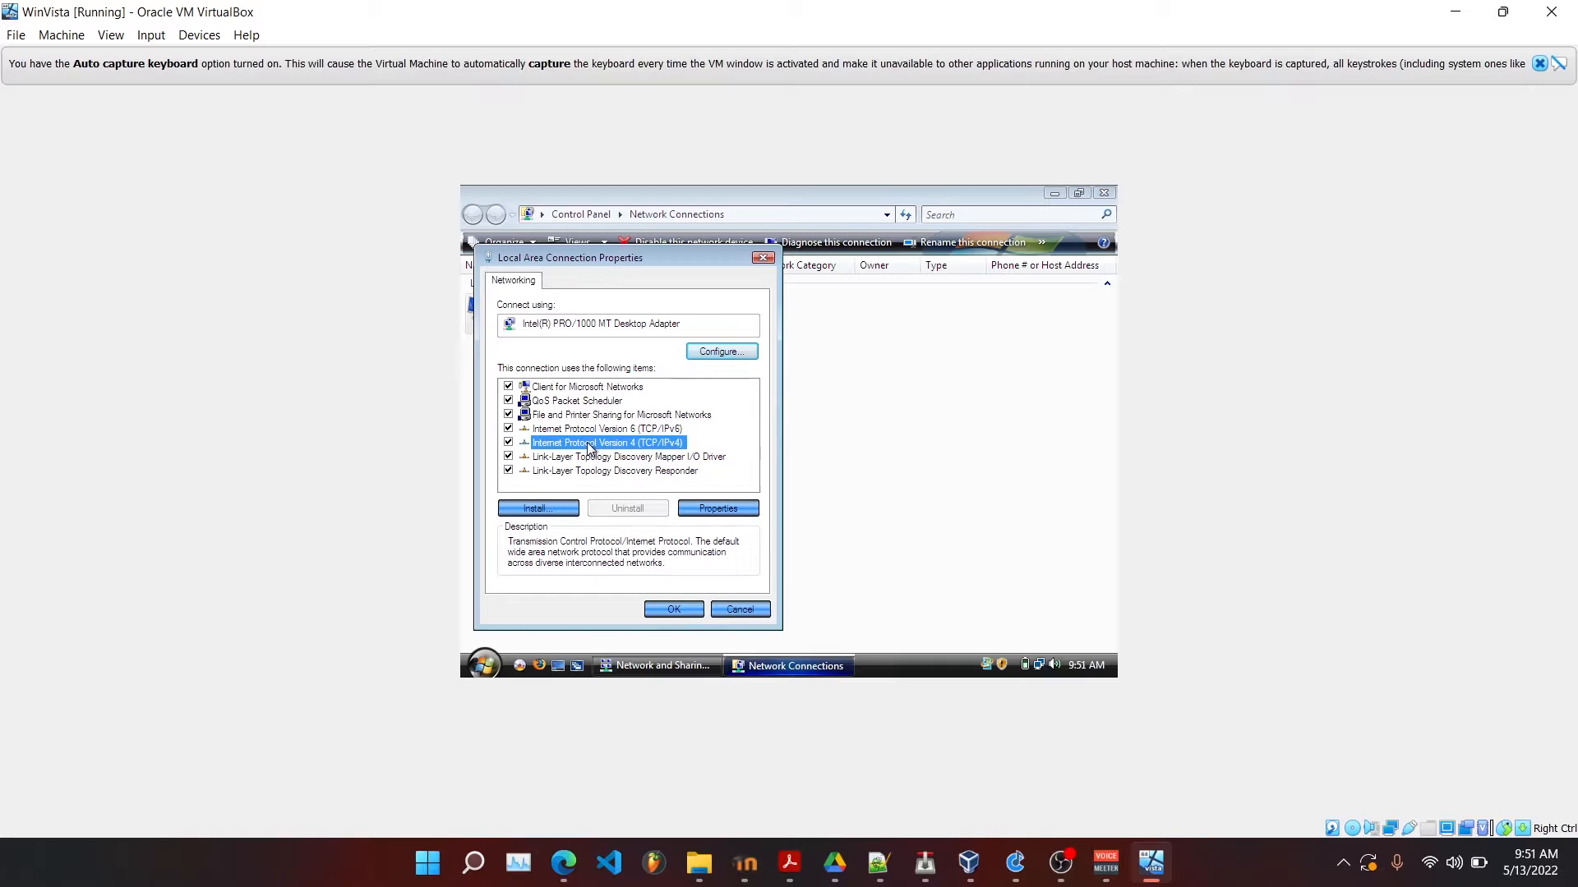
{"action": "double_click", "coordinate": [588, 446]}
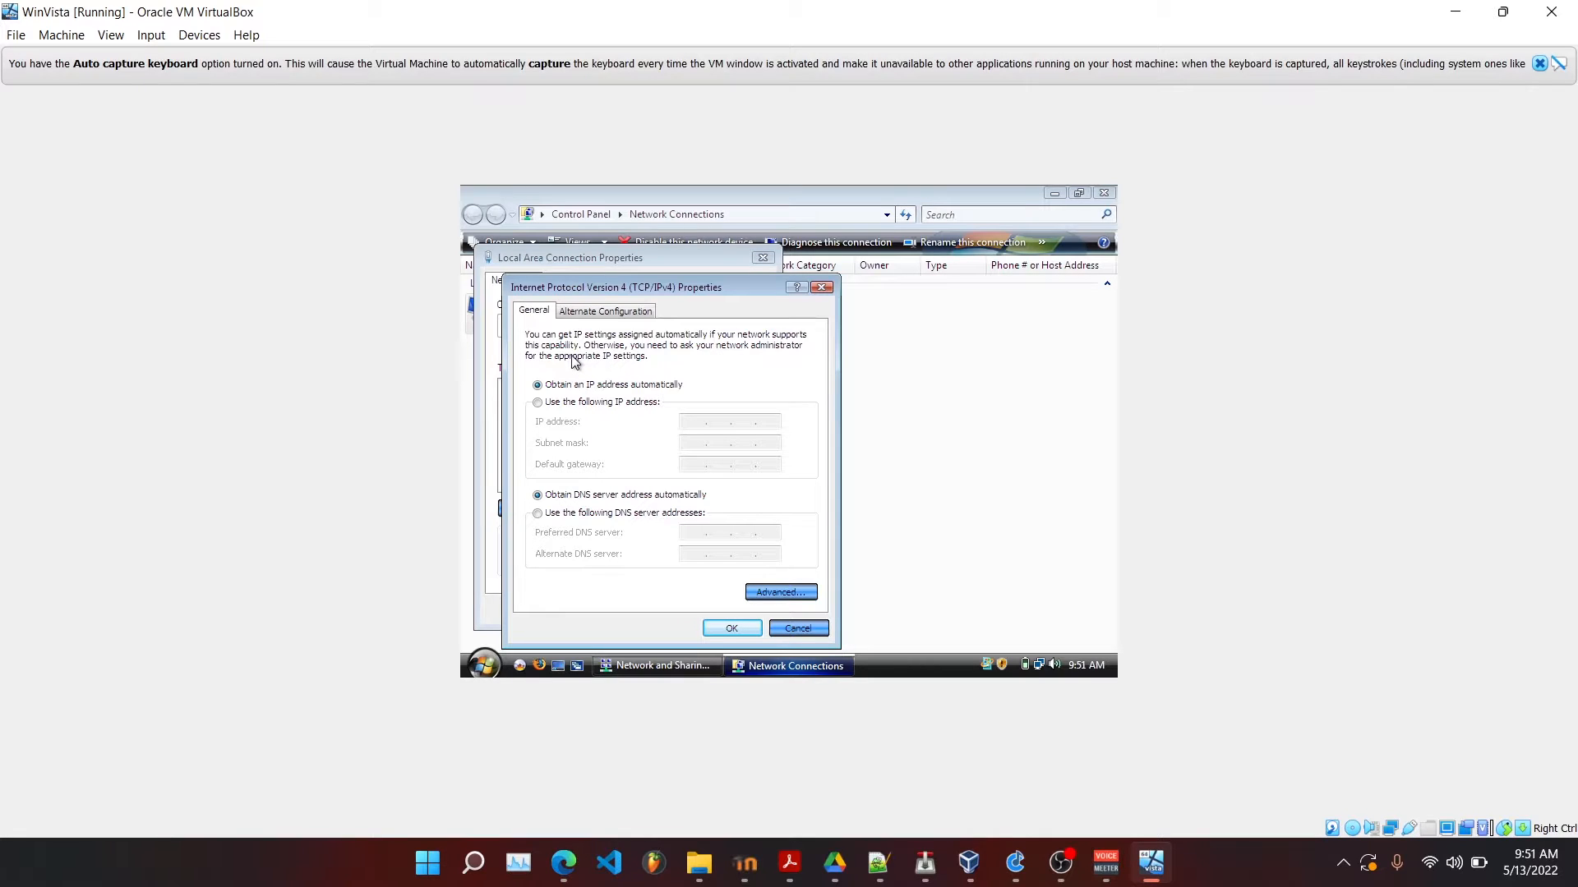
Step: Assign the connection the static IP address 192.168.0.3 with subnet mask 255.255.255.0
{"action": "left_click", "coordinate": [588, 407]}
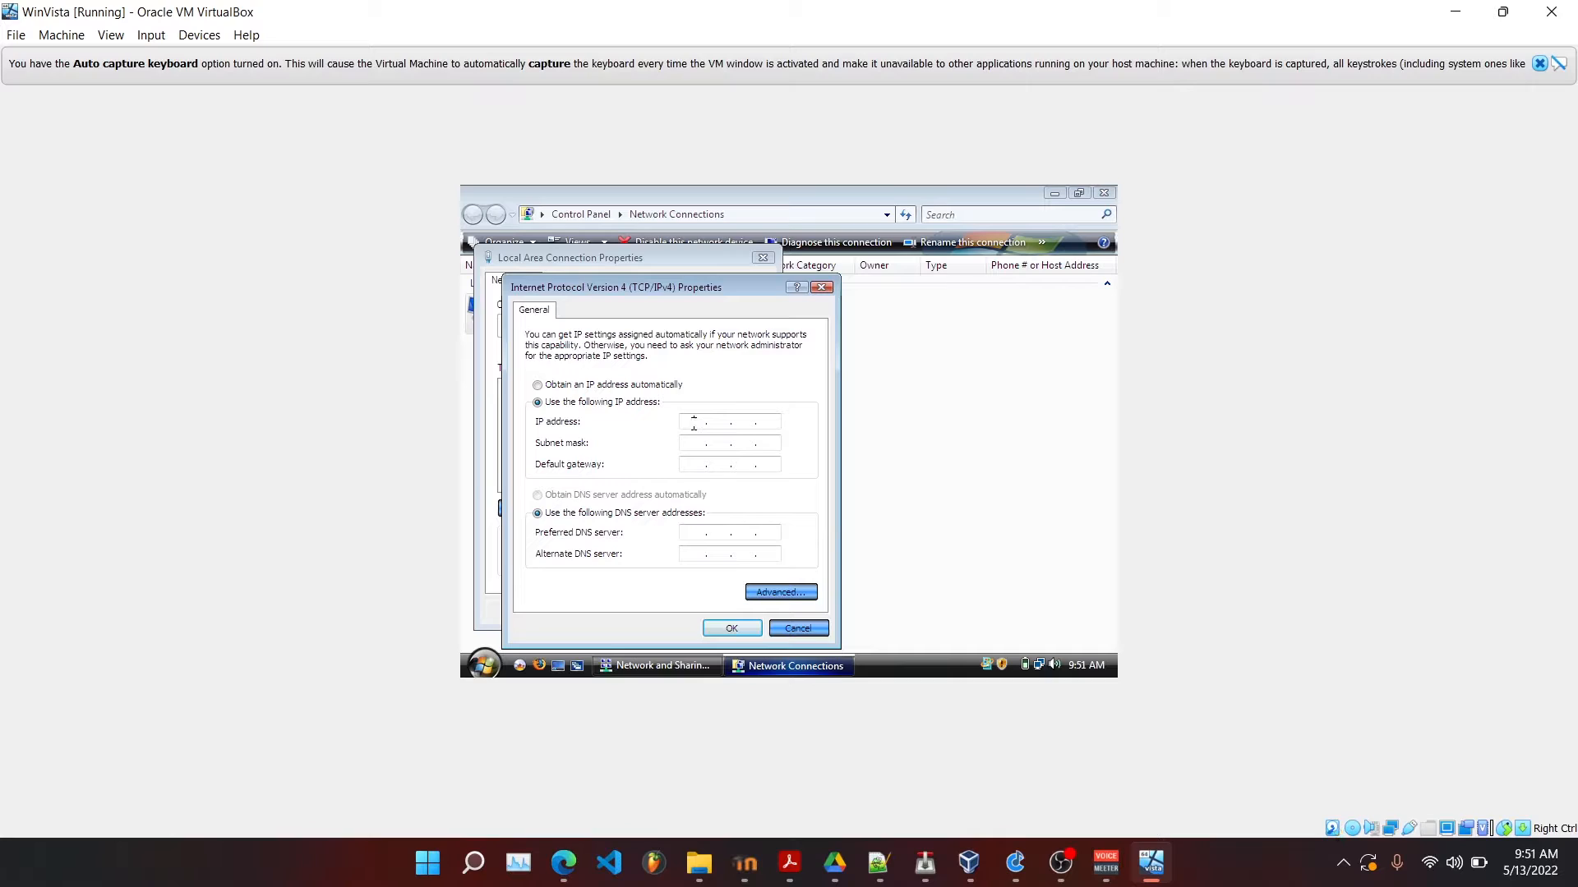
{"action": "left_click", "coordinate": [693, 424]}
{"action": "type", "text": "192.168.0.3"}
{"action": "left_click", "coordinate": [686, 444]}
Step: Set the default gateway and preferred DNS server to 192.168.0.1 and apply the connection properties
{"action": "left_click", "coordinate": [691, 462]}
{"action": "type", "text": "1"}
{"action": "type", "text": "92.168.0."}
{"action": "type", "text": "1"}
{"action": "type", "text": "192"}
{"action": "type", "text": "168"}
{"action": "type", "text": "0"}
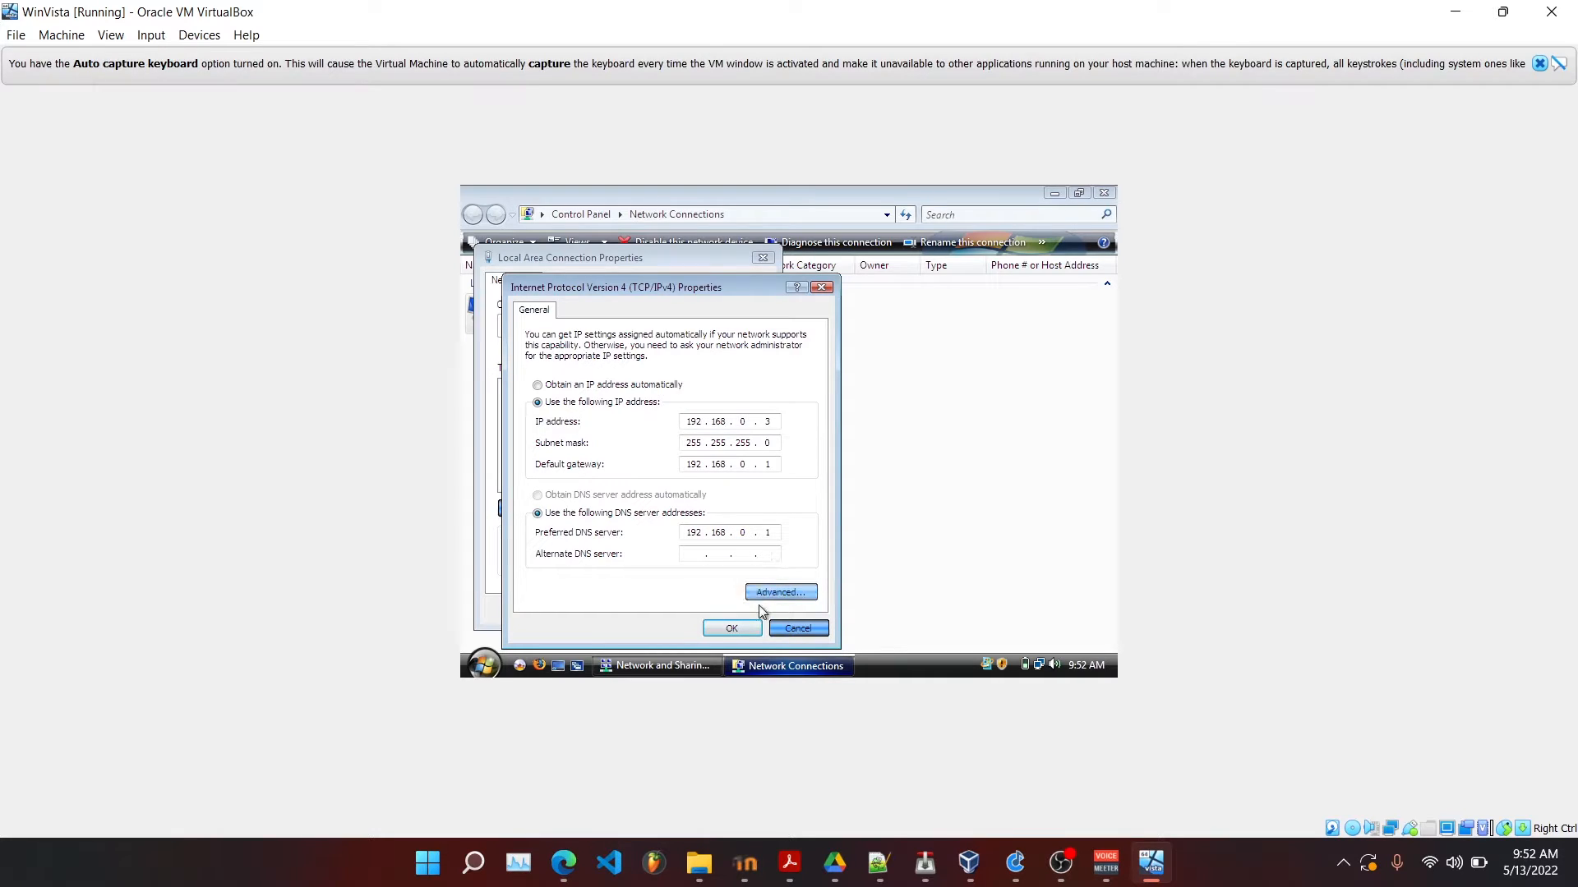
{"action": "left_click", "coordinate": [728, 631]}
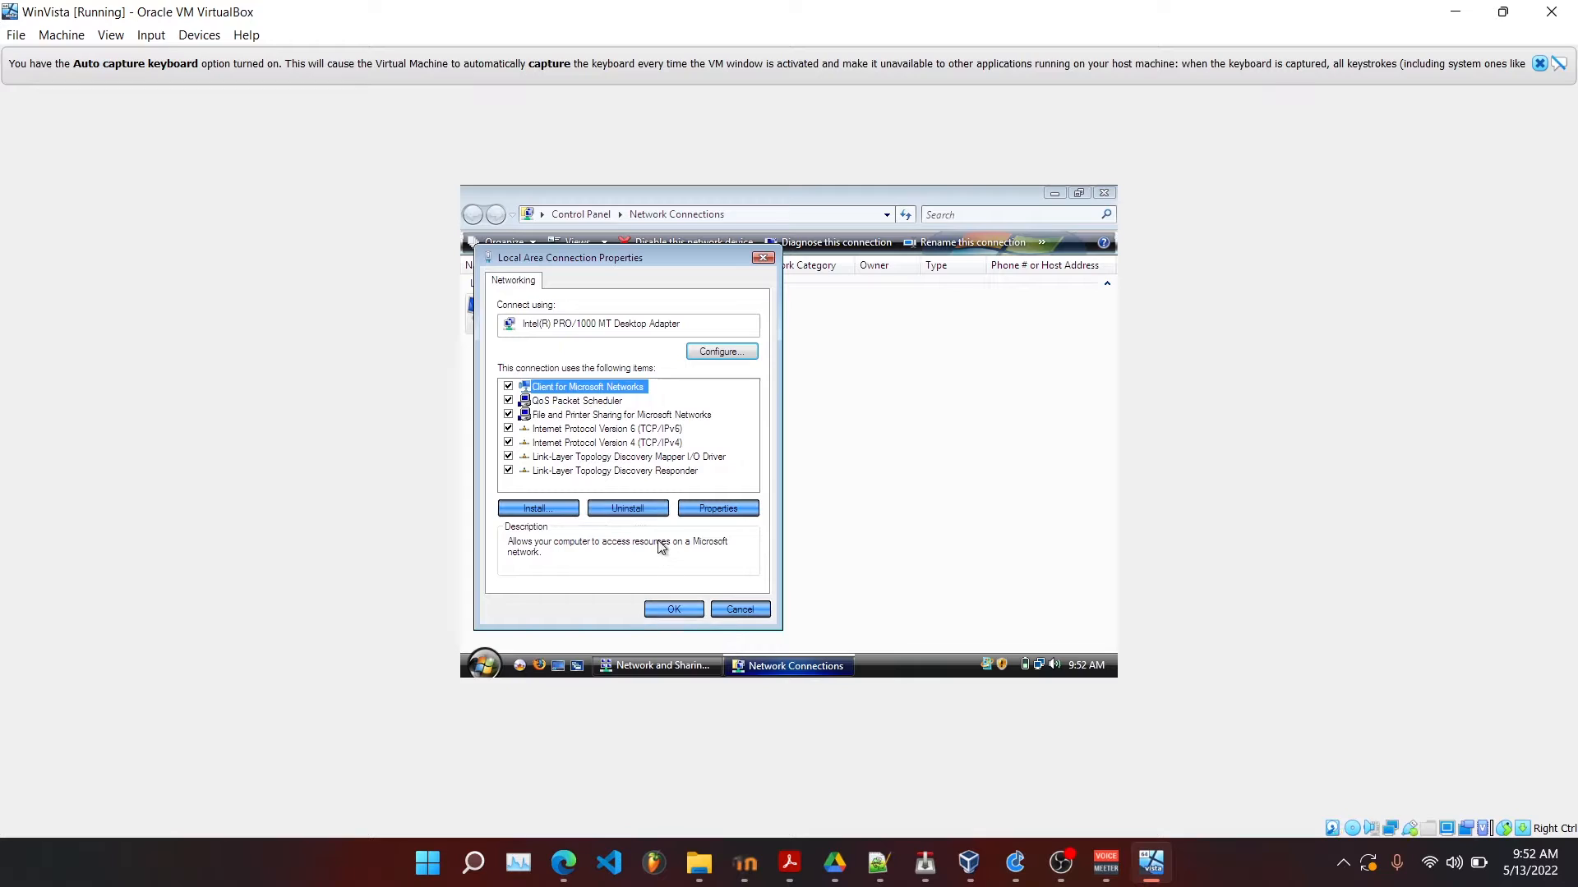
{"action": "left_click", "coordinate": [671, 610]}
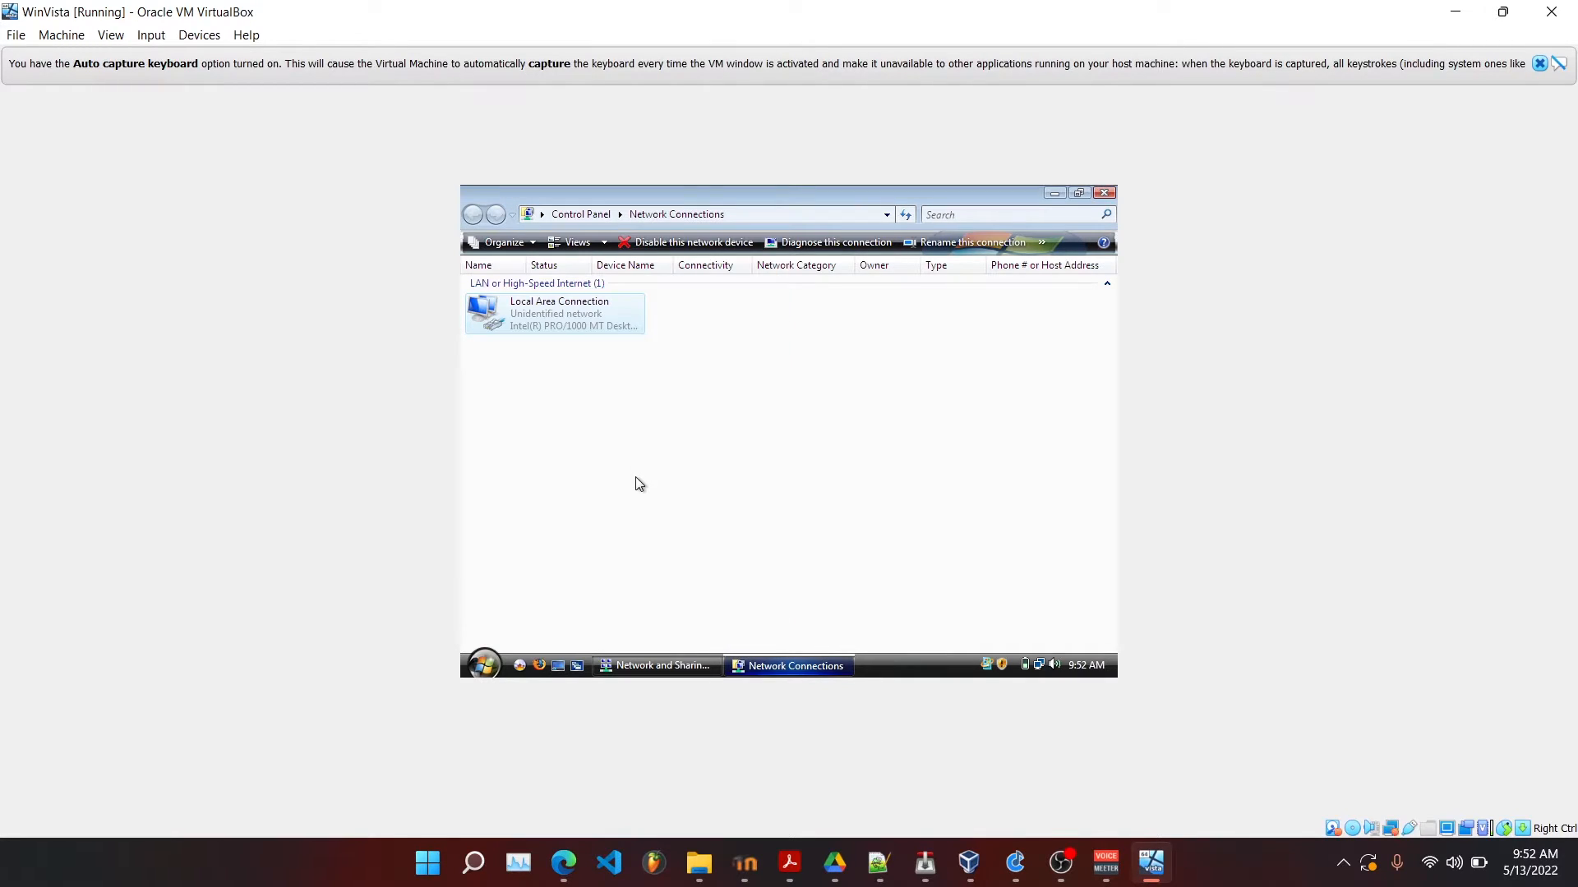
Step: Ping 192.168.0.1 from the guest's Command Prompt to test the connection
{"action": "left_click", "coordinate": [486, 664]}
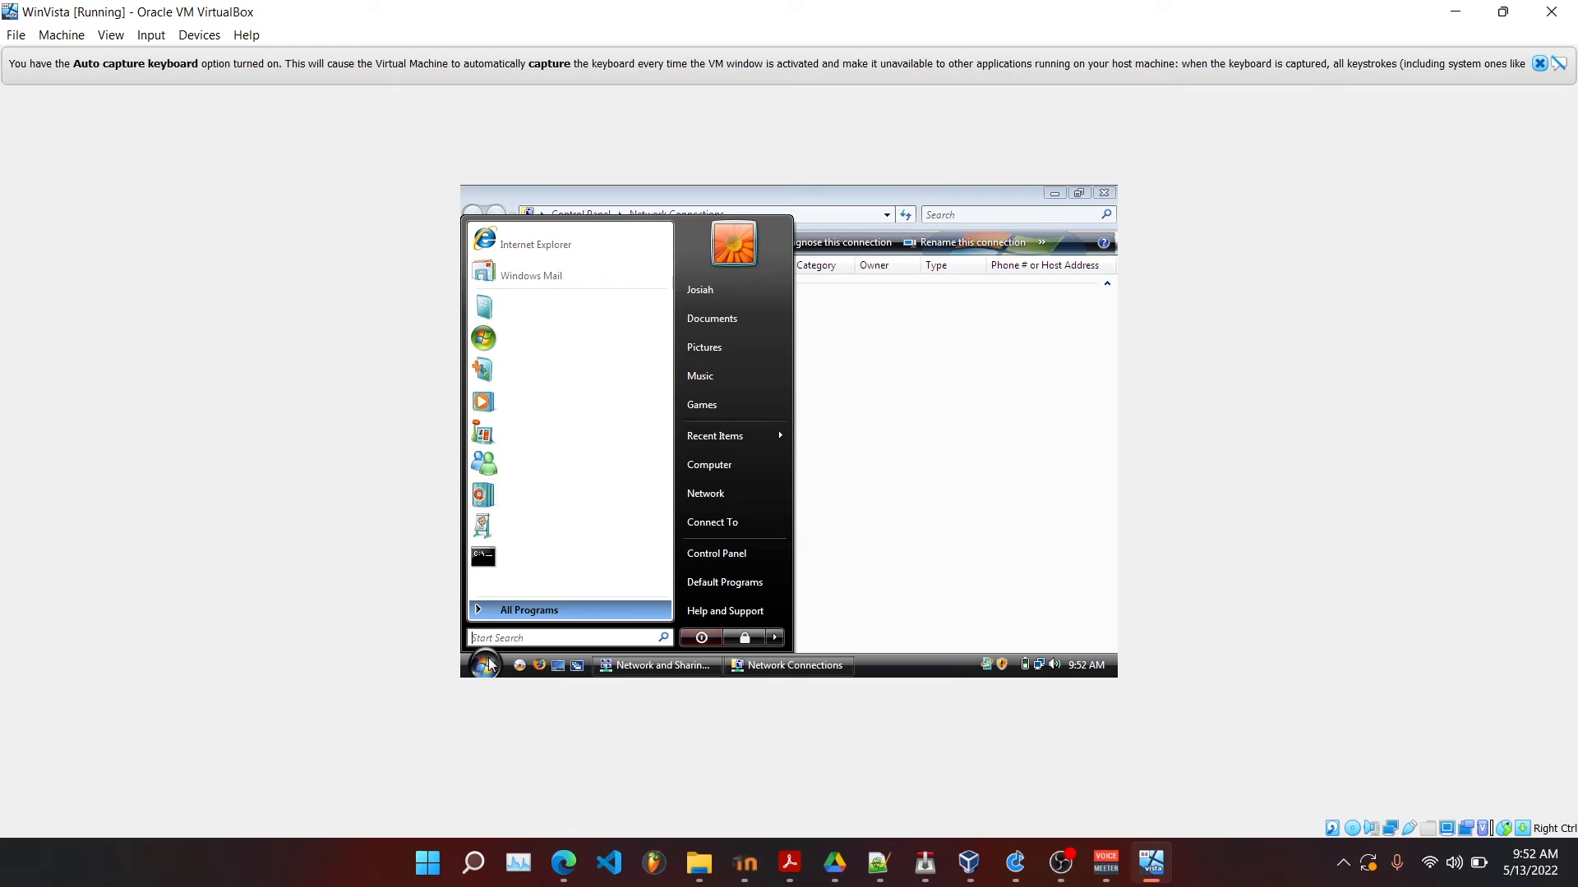
{"action": "left_click", "coordinate": [510, 560]}
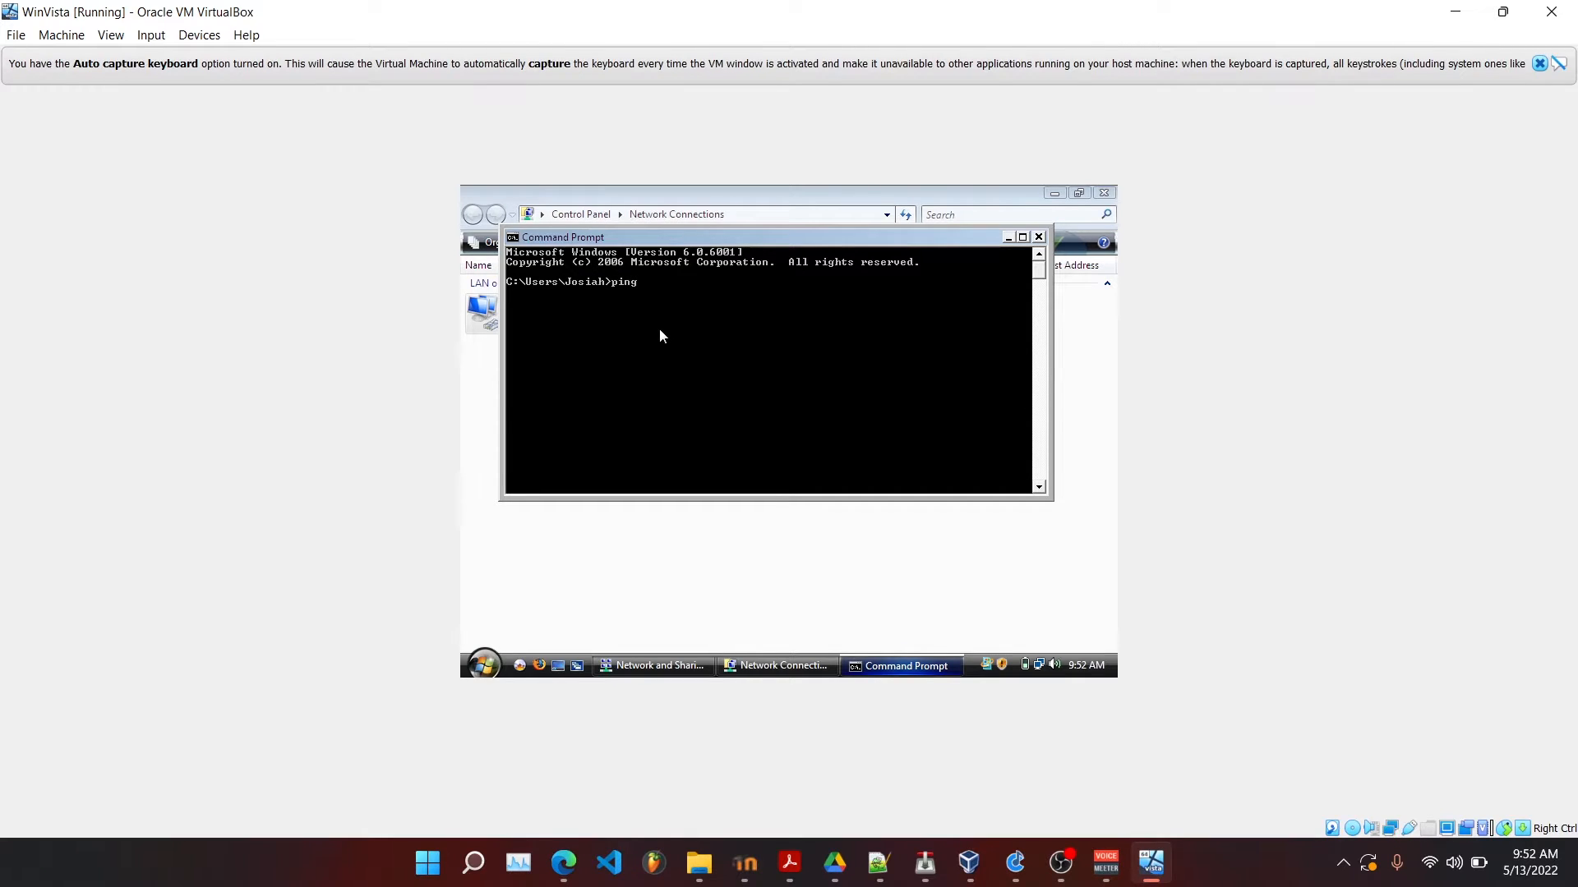
{"action": "type", "text": "192"}
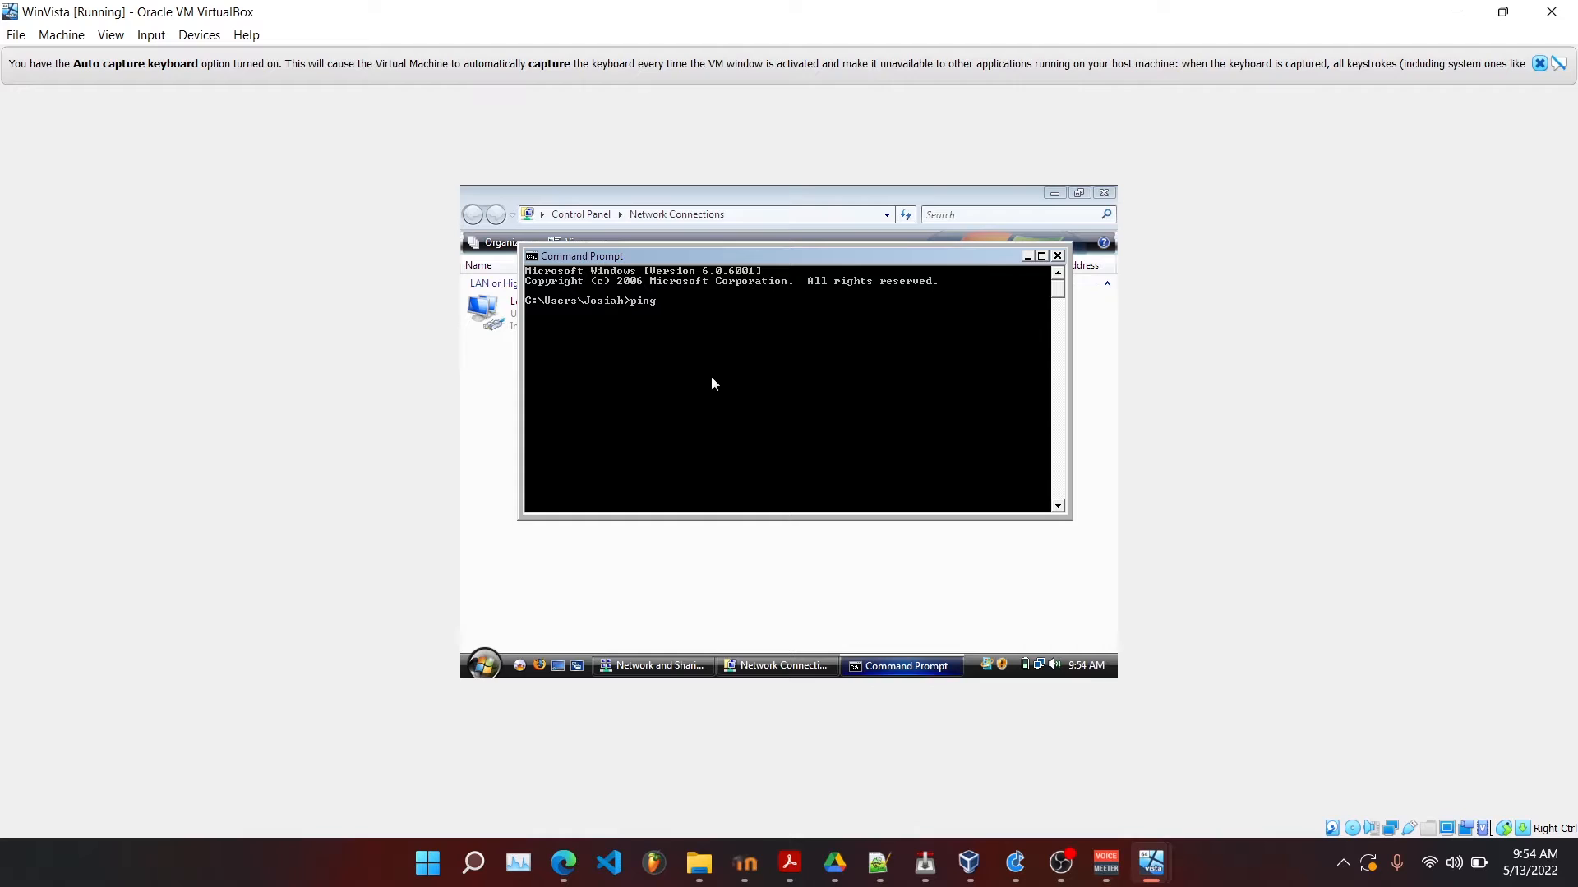
{"action": "type", "text": "192.168.0.1"}
{"action": "key", "text": "Return"}
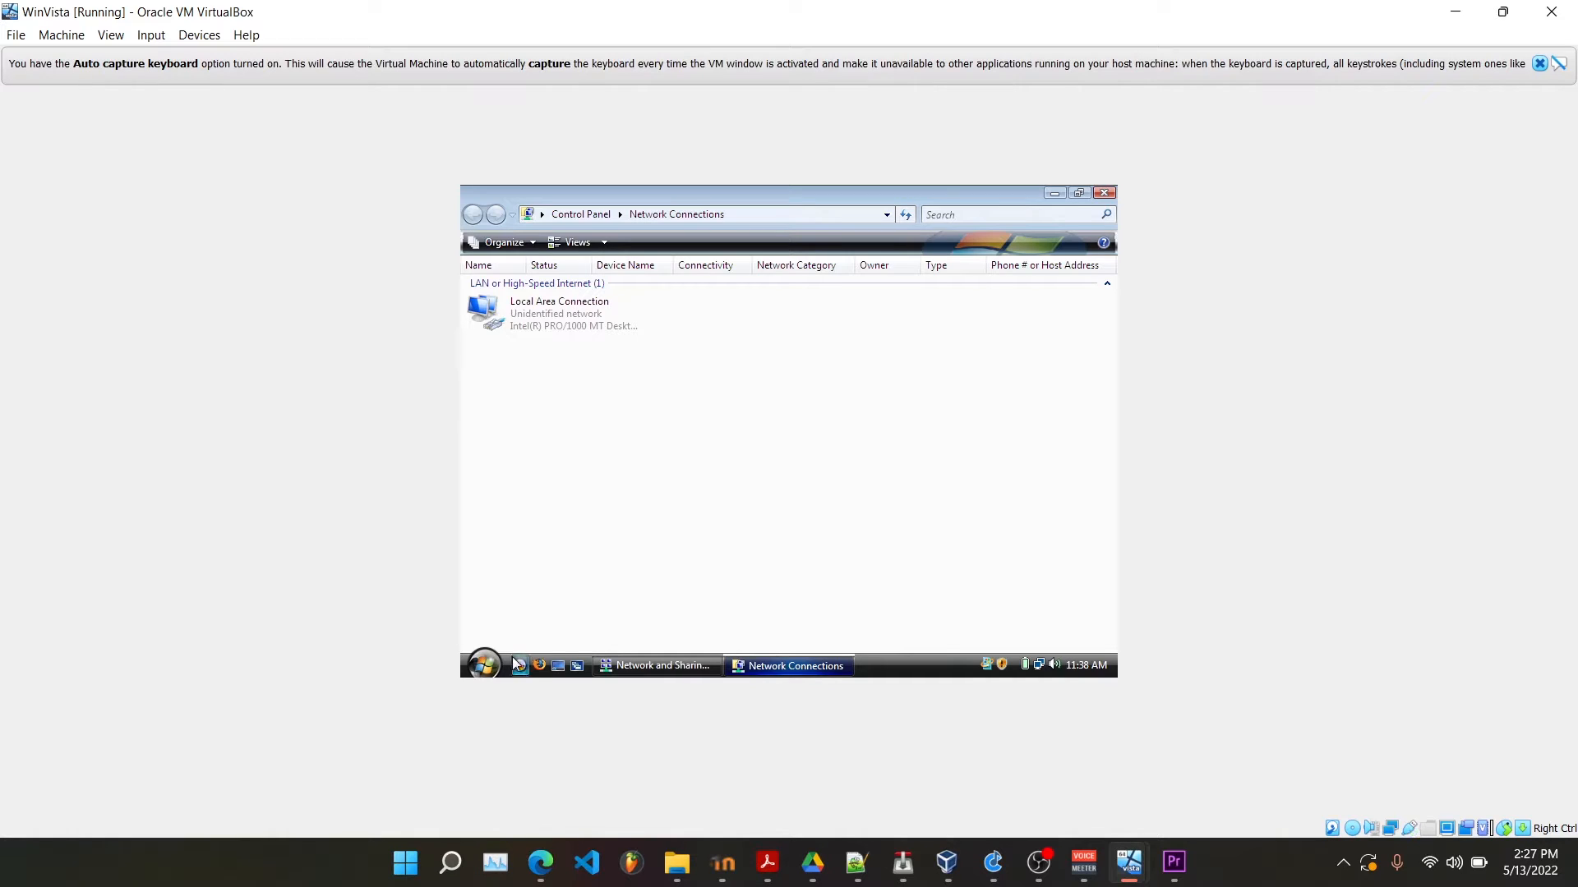
Step: Open the System page of the guest's Control Panel at the computer name, domain, and workgroup settings
{"action": "left_click", "coordinate": [485, 665]}
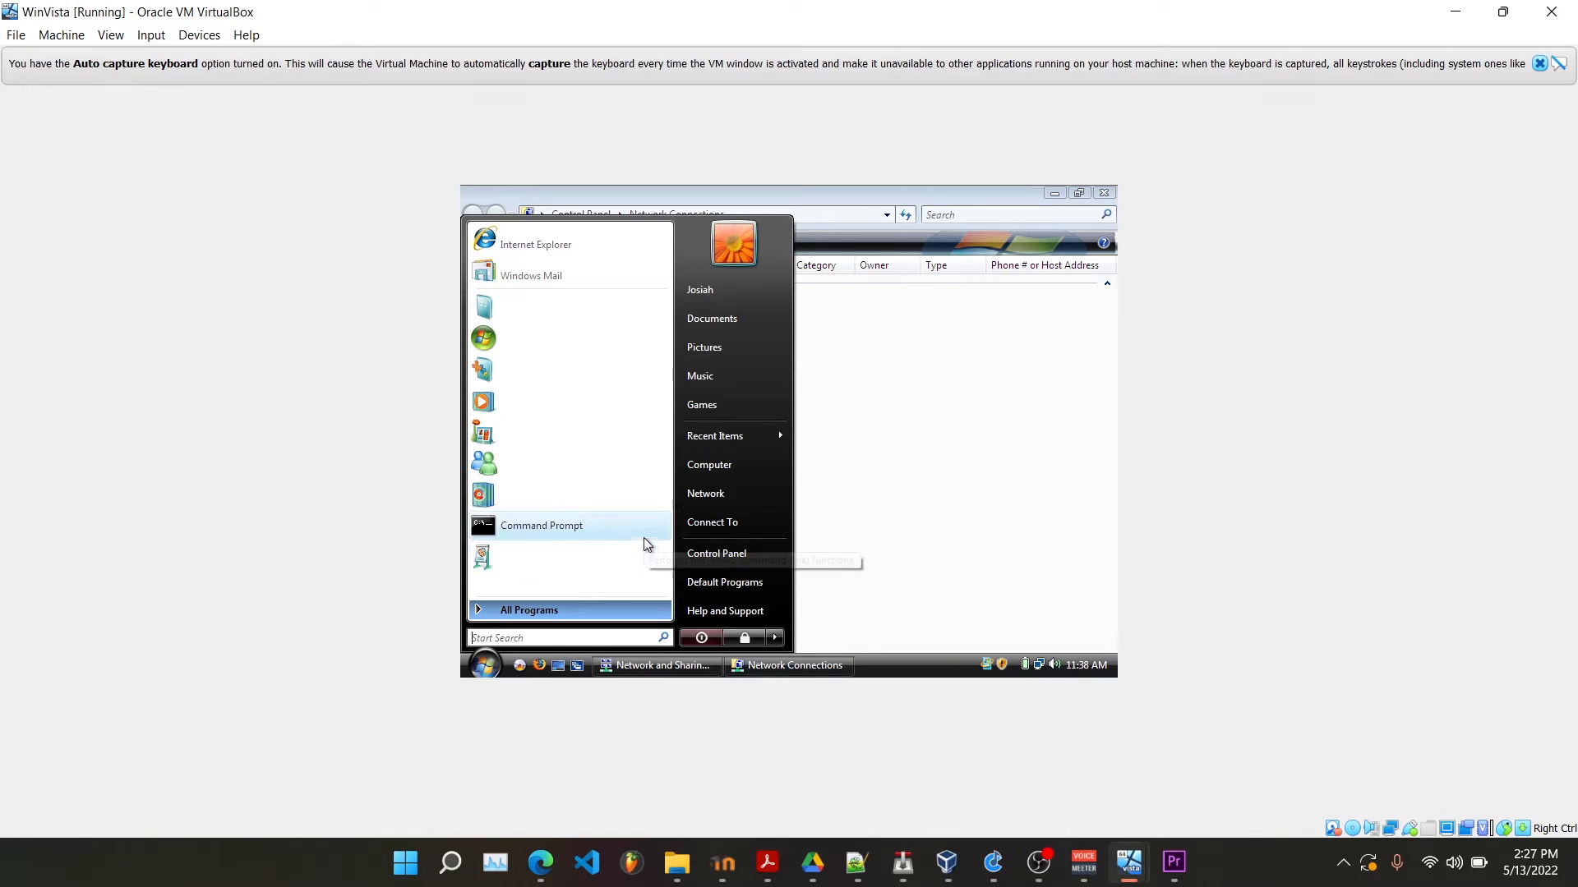
{"action": "left_click", "coordinate": [683, 557]}
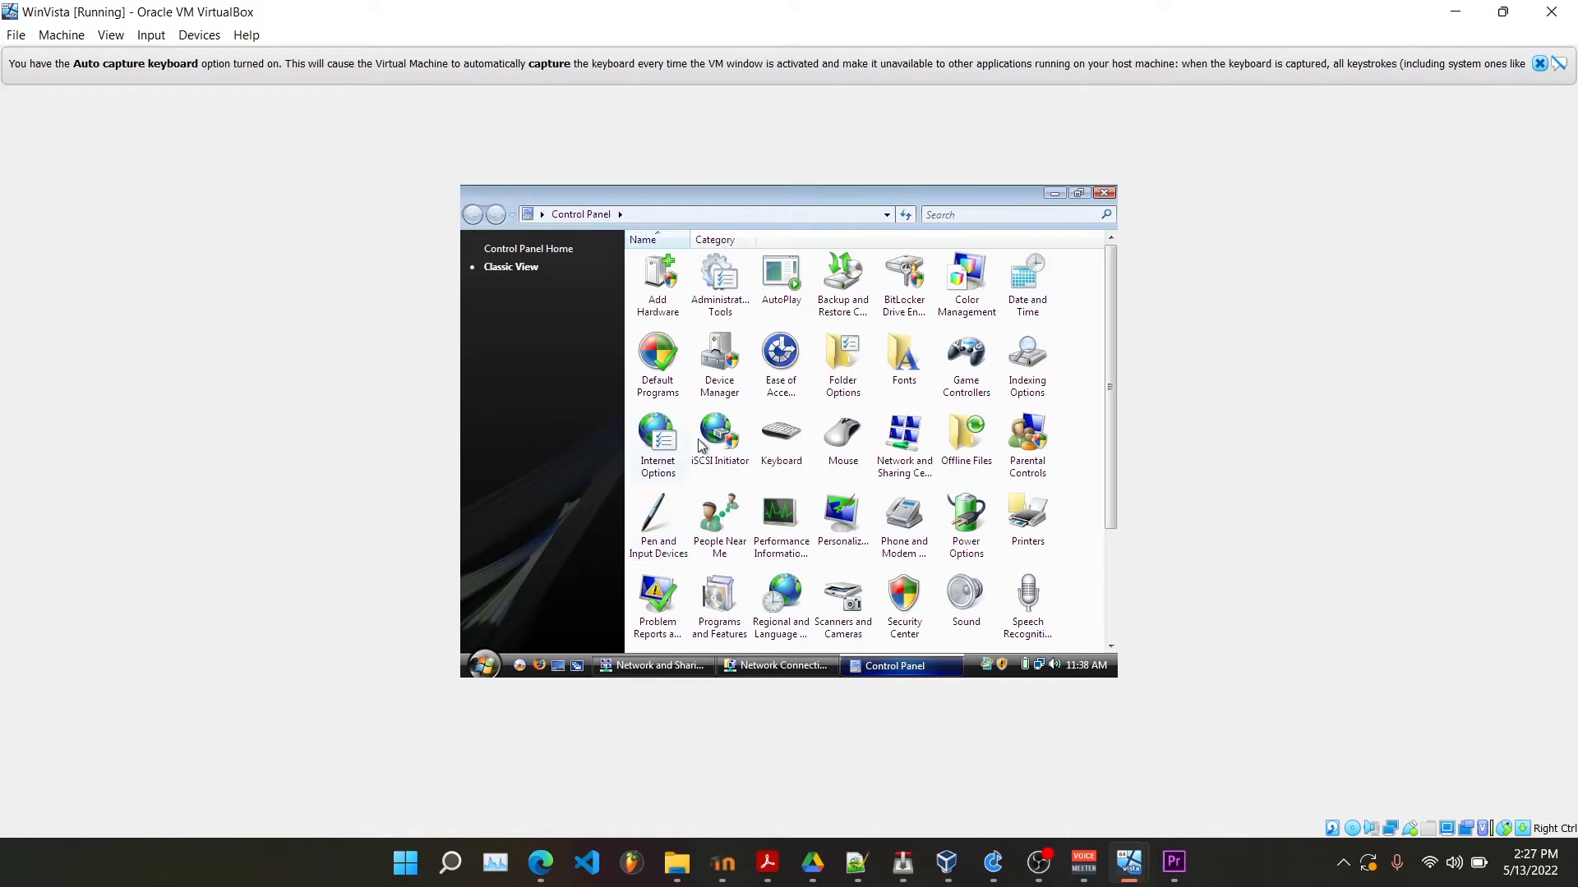
{"action": "scroll", "coordinate": [795, 485], "scroll_direction": "down", "scroll_amount": 2}
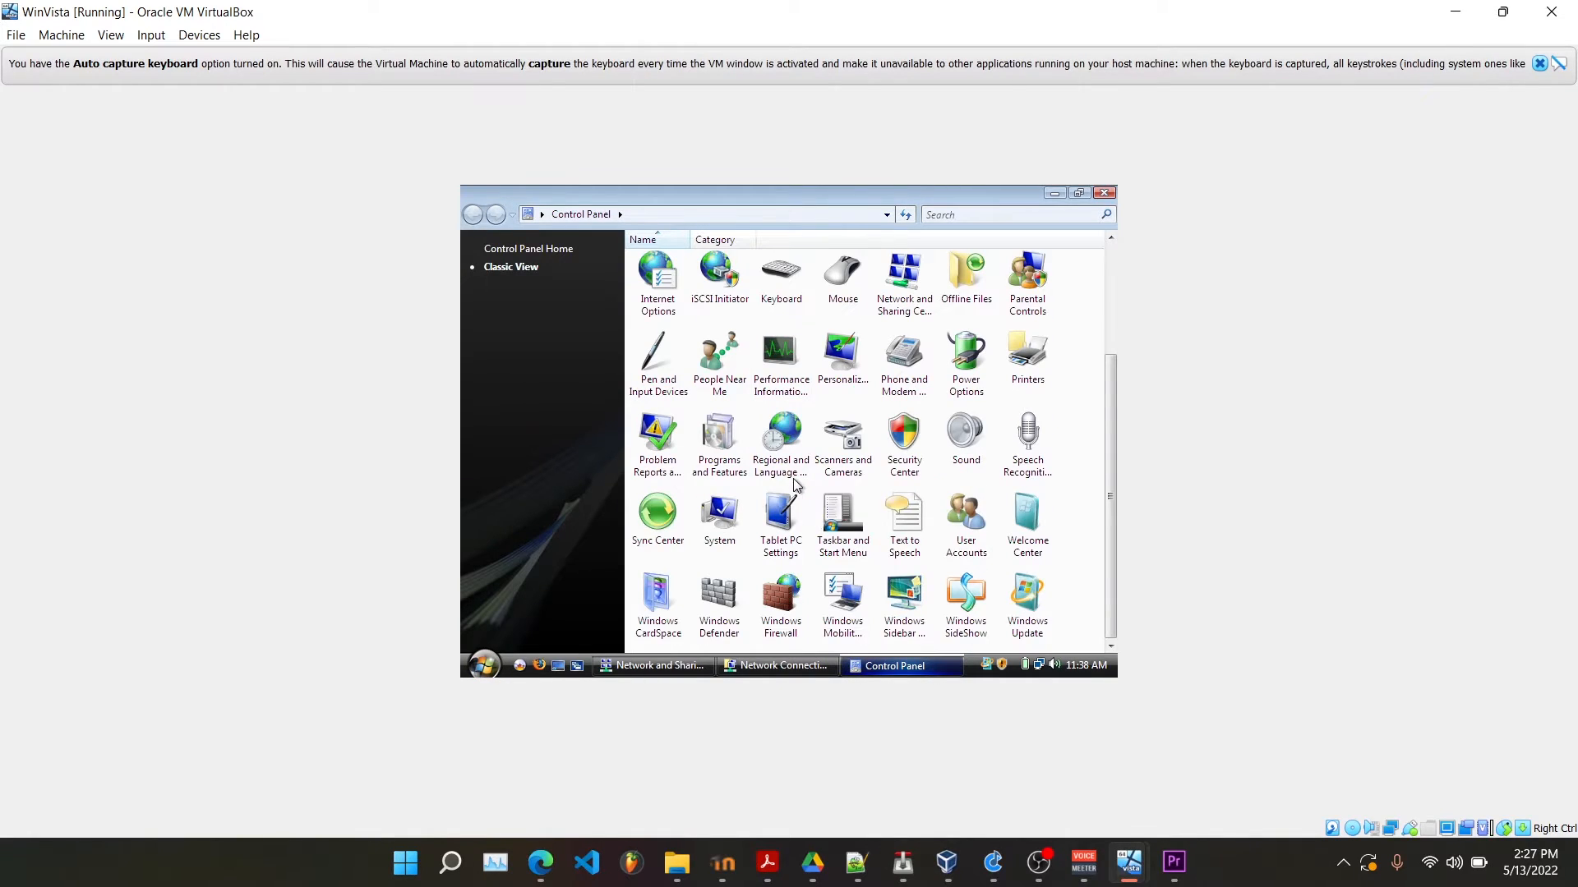
{"action": "double_click", "coordinate": [726, 524]}
{"action": "scroll", "coordinate": [723, 519], "scroll_direction": "down", "scroll_amount": 1}
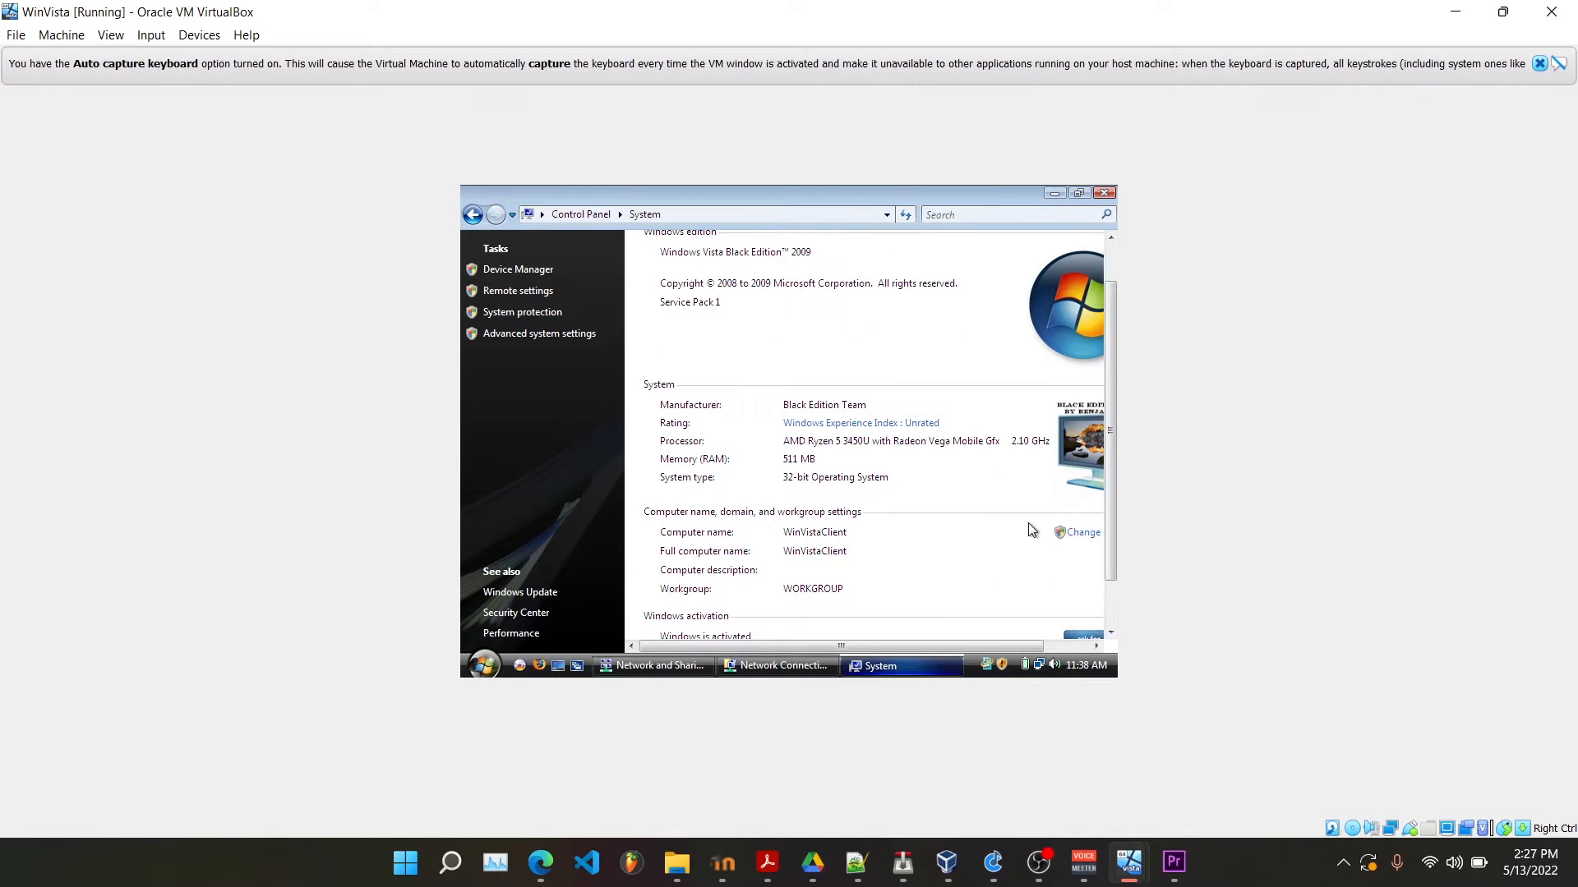
{"action": "scroll", "coordinate": [851, 633], "scroll_direction": "right", "scroll_amount": 2}
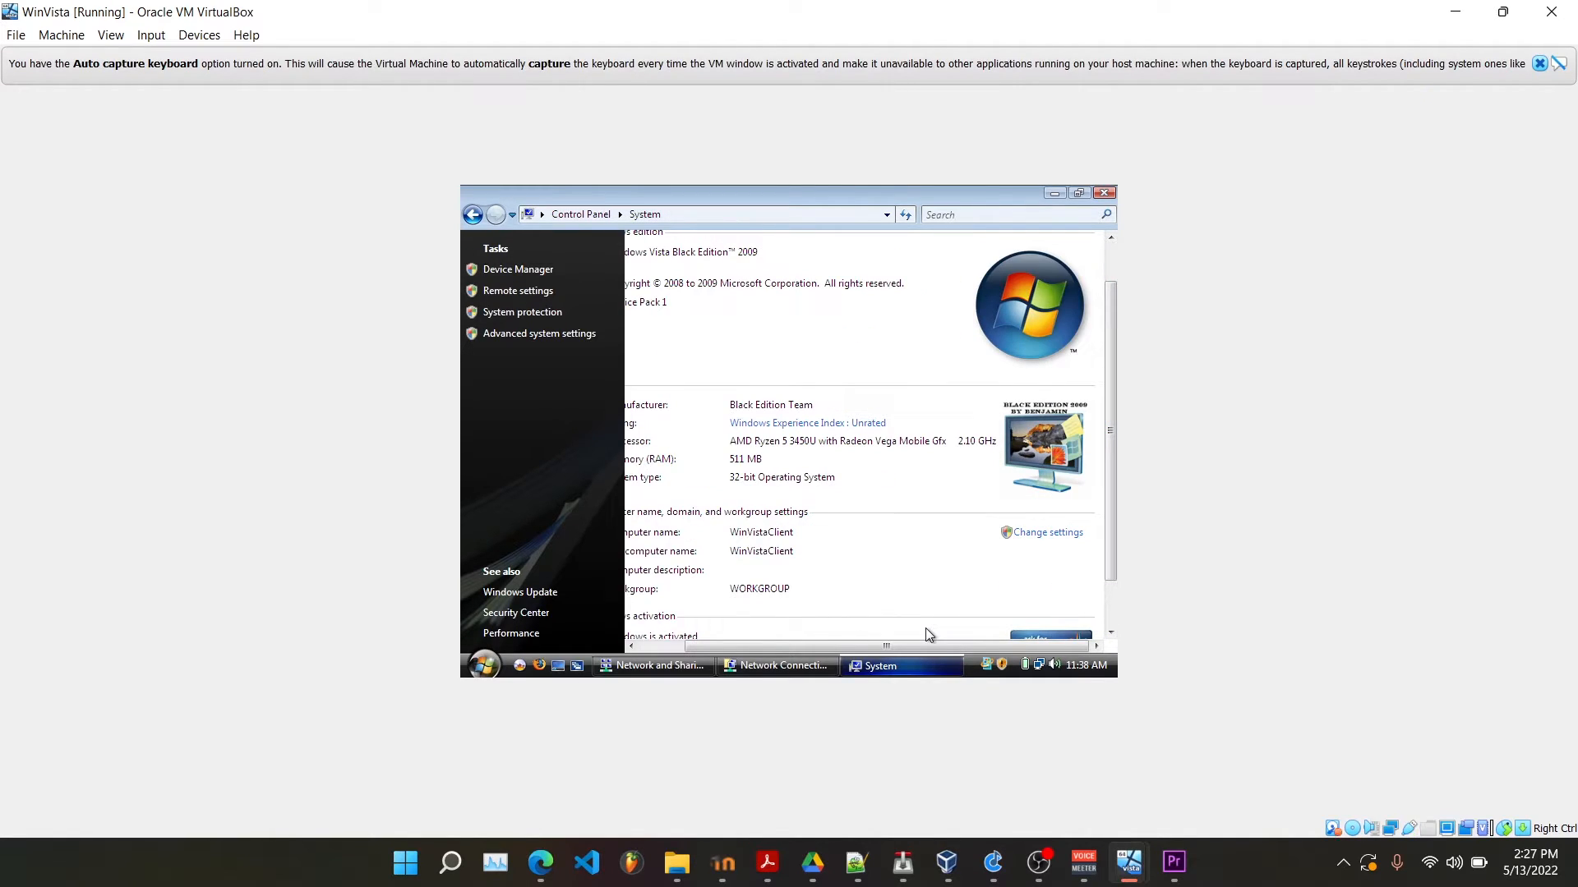
Step: Open the Computer Name/Domain Changes dialog for the guest computer
{"action": "left_click", "coordinate": [1031, 532]}
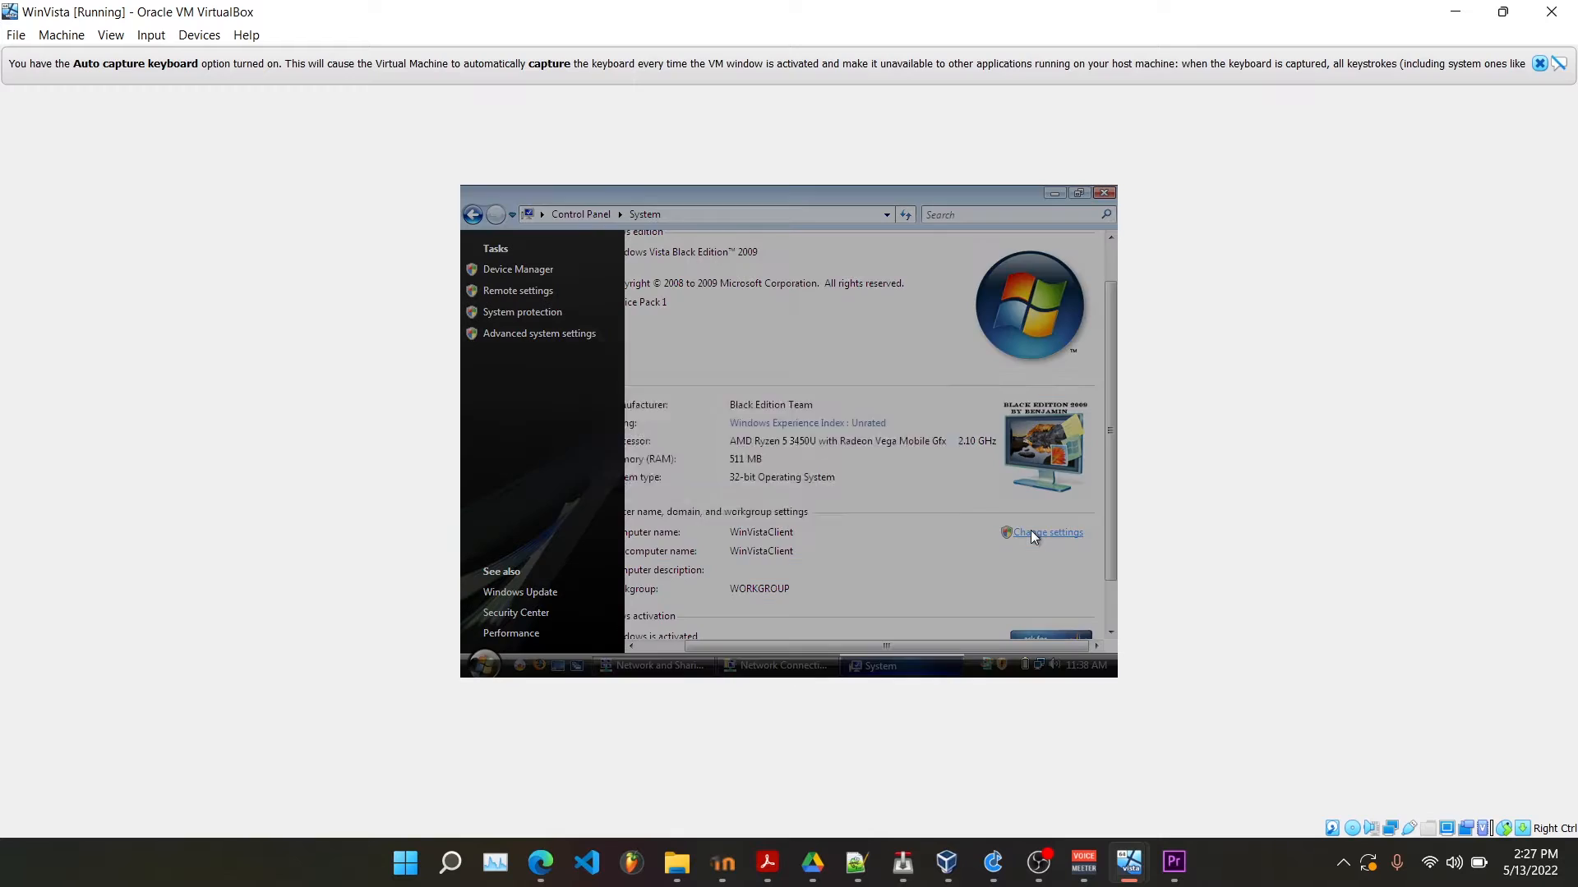
{"action": "left_click", "coordinate": [846, 463]}
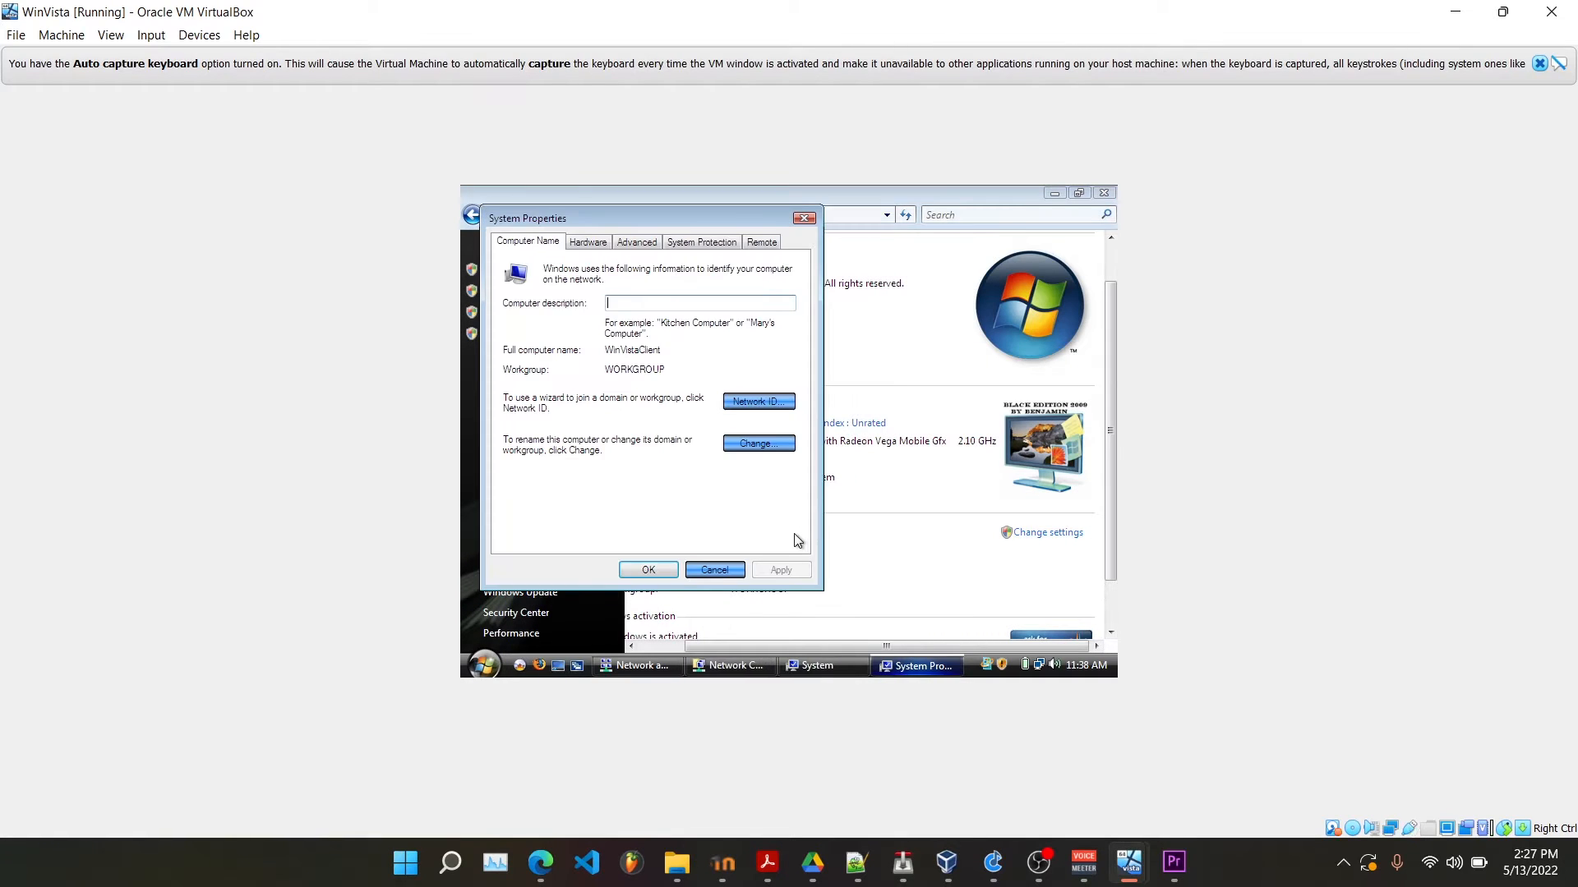
{"action": "double_click", "coordinate": [658, 349]}
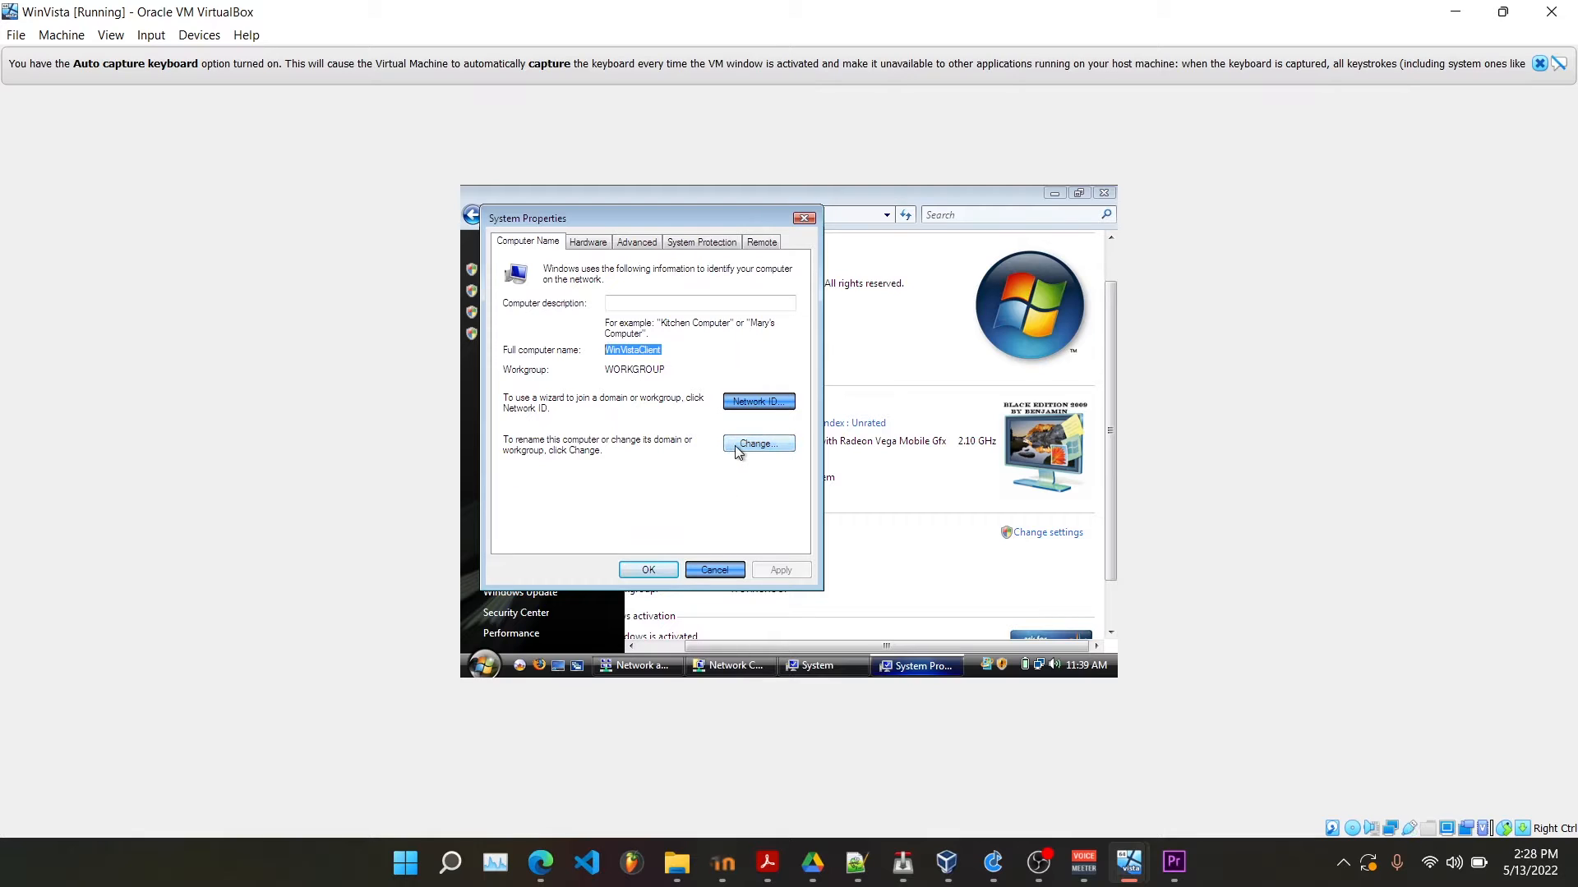
{"action": "left_click", "coordinate": [737, 445]}
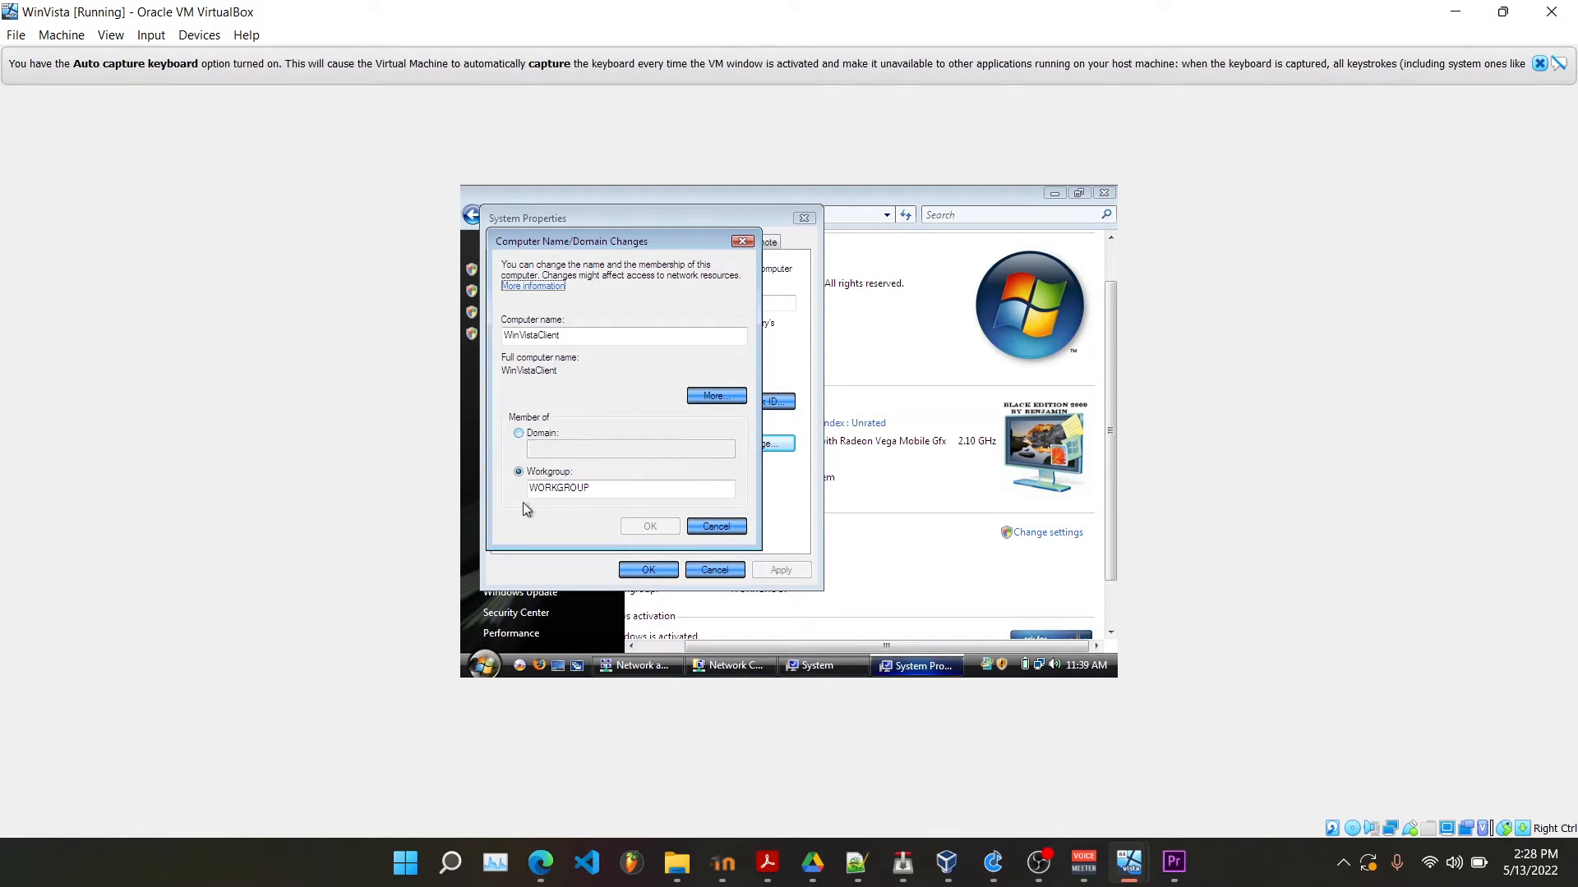
Step: Change the computer's membership from workgroup to the domain JFTest.local and submit the change
{"action": "left_click", "coordinate": [518, 434]}
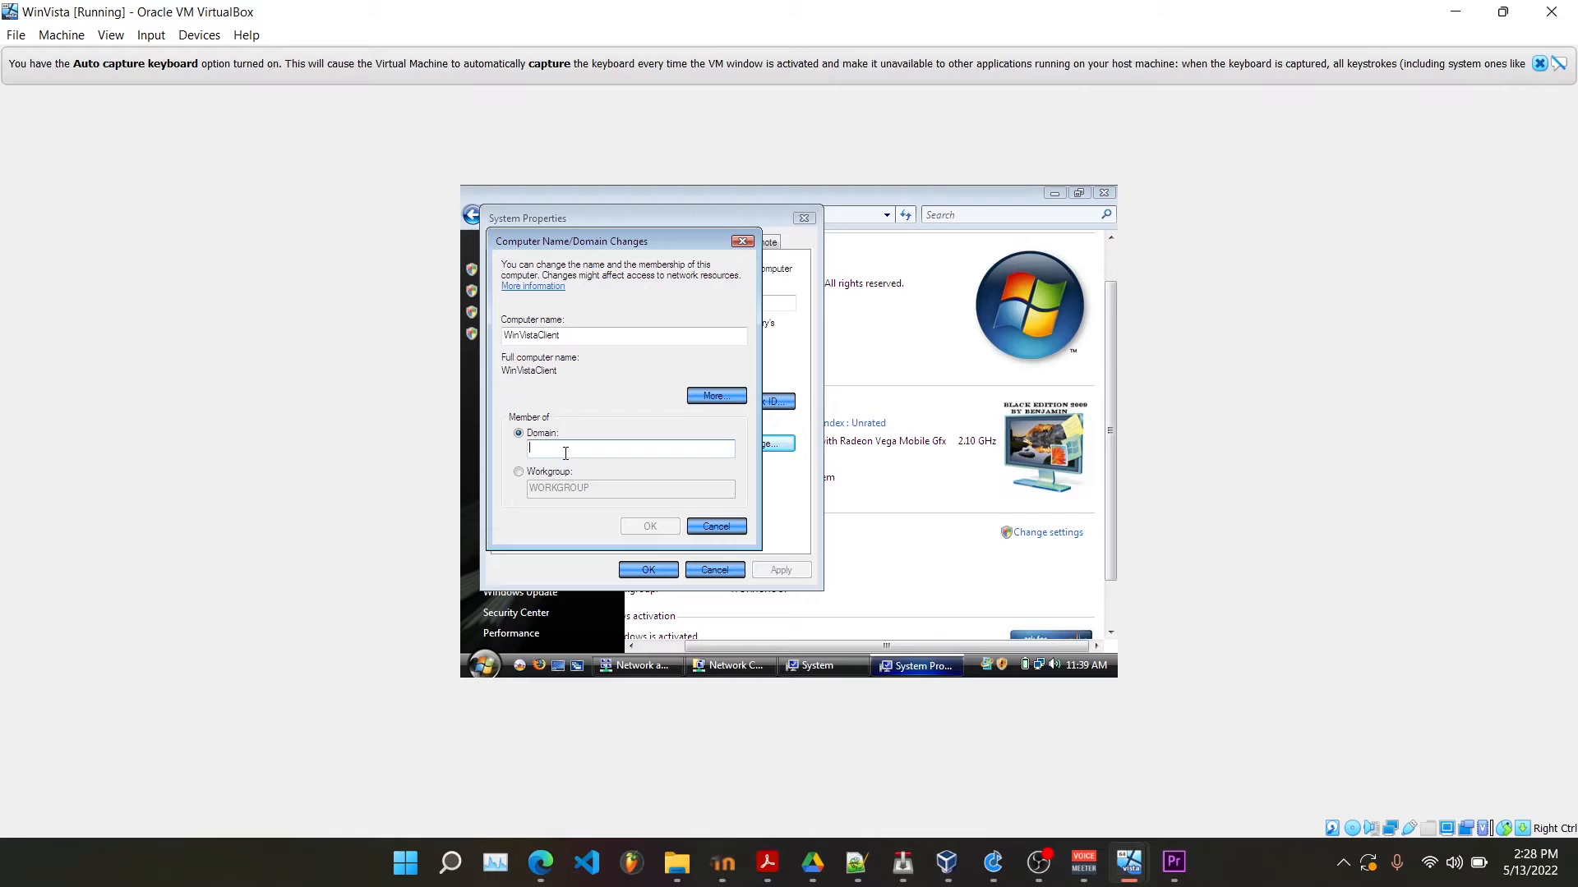
{"action": "type", "text": "JFTest.local"}
{"action": "left_click", "coordinate": [648, 529]}
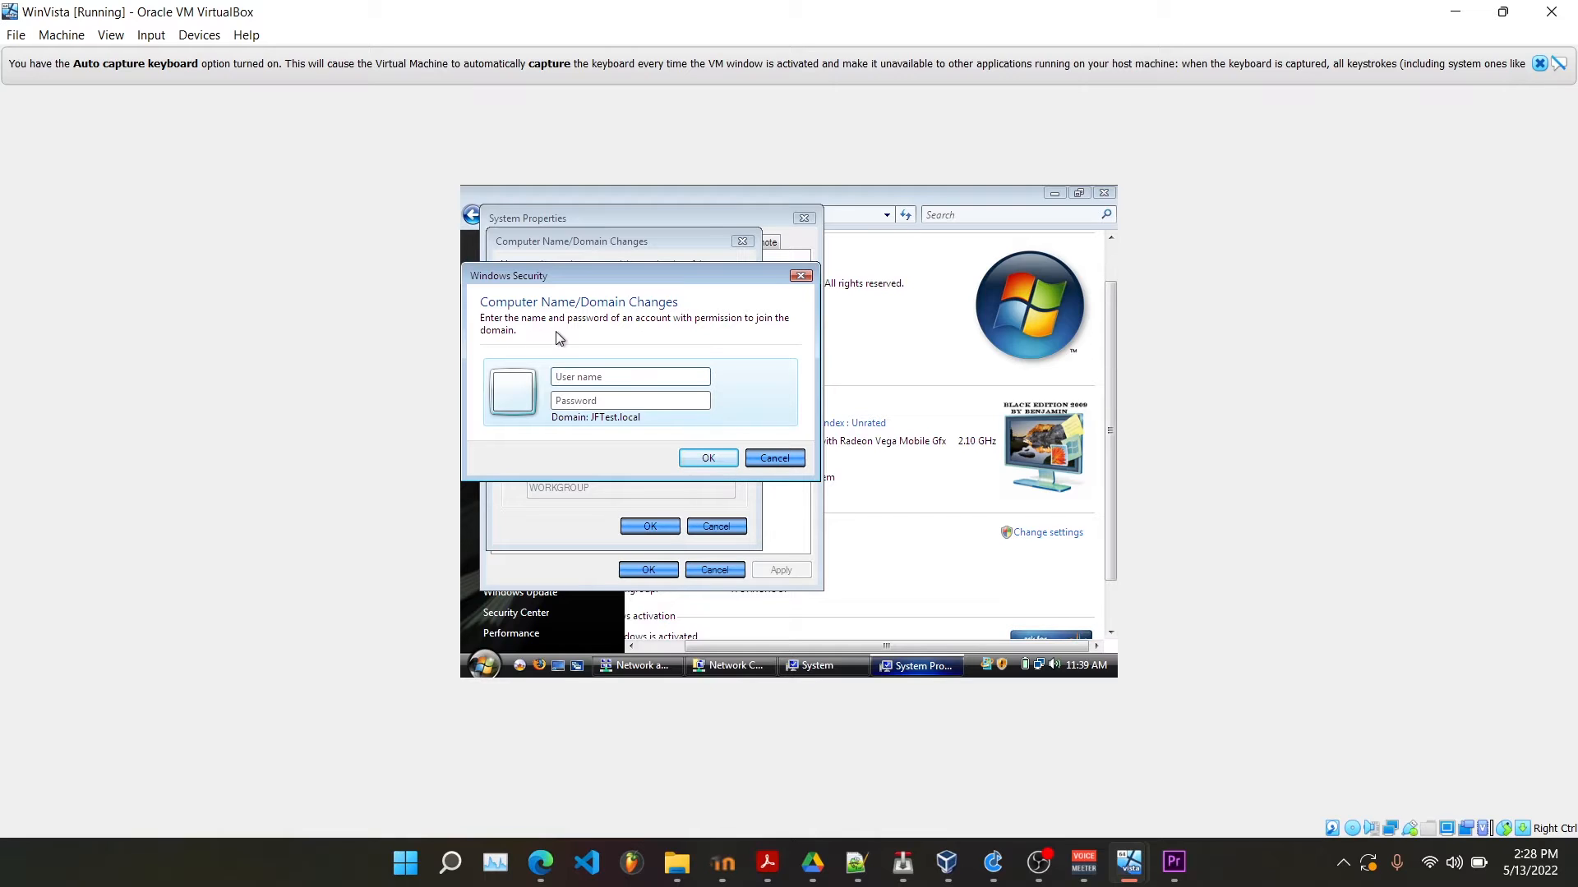
Step: Authorize the domain join with the user name Administrator and the account password
{"action": "left_click", "coordinate": [570, 374]}
{"action": "type", "text": "Administrator"}
{"action": "left_click", "coordinate": [565, 400]}
{"action": "type", "text": "P"}
{"action": "key", "text": "Return"}
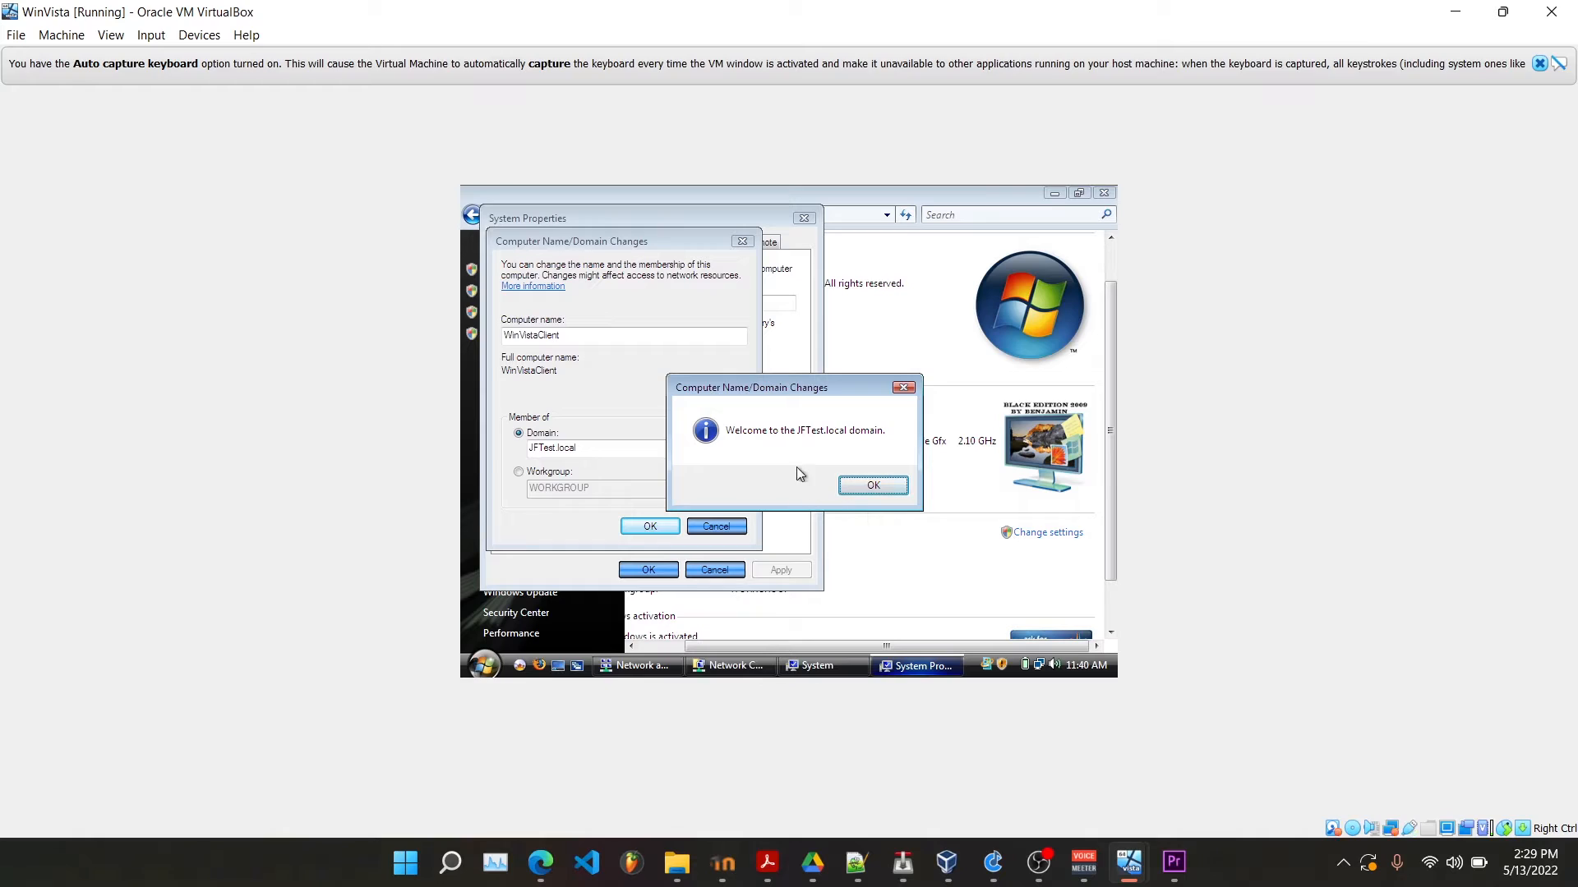
Step: Dismiss the domain change notices, close System Properties, and restart the Vista guest immediately
{"action": "left_click", "coordinate": [861, 485]}
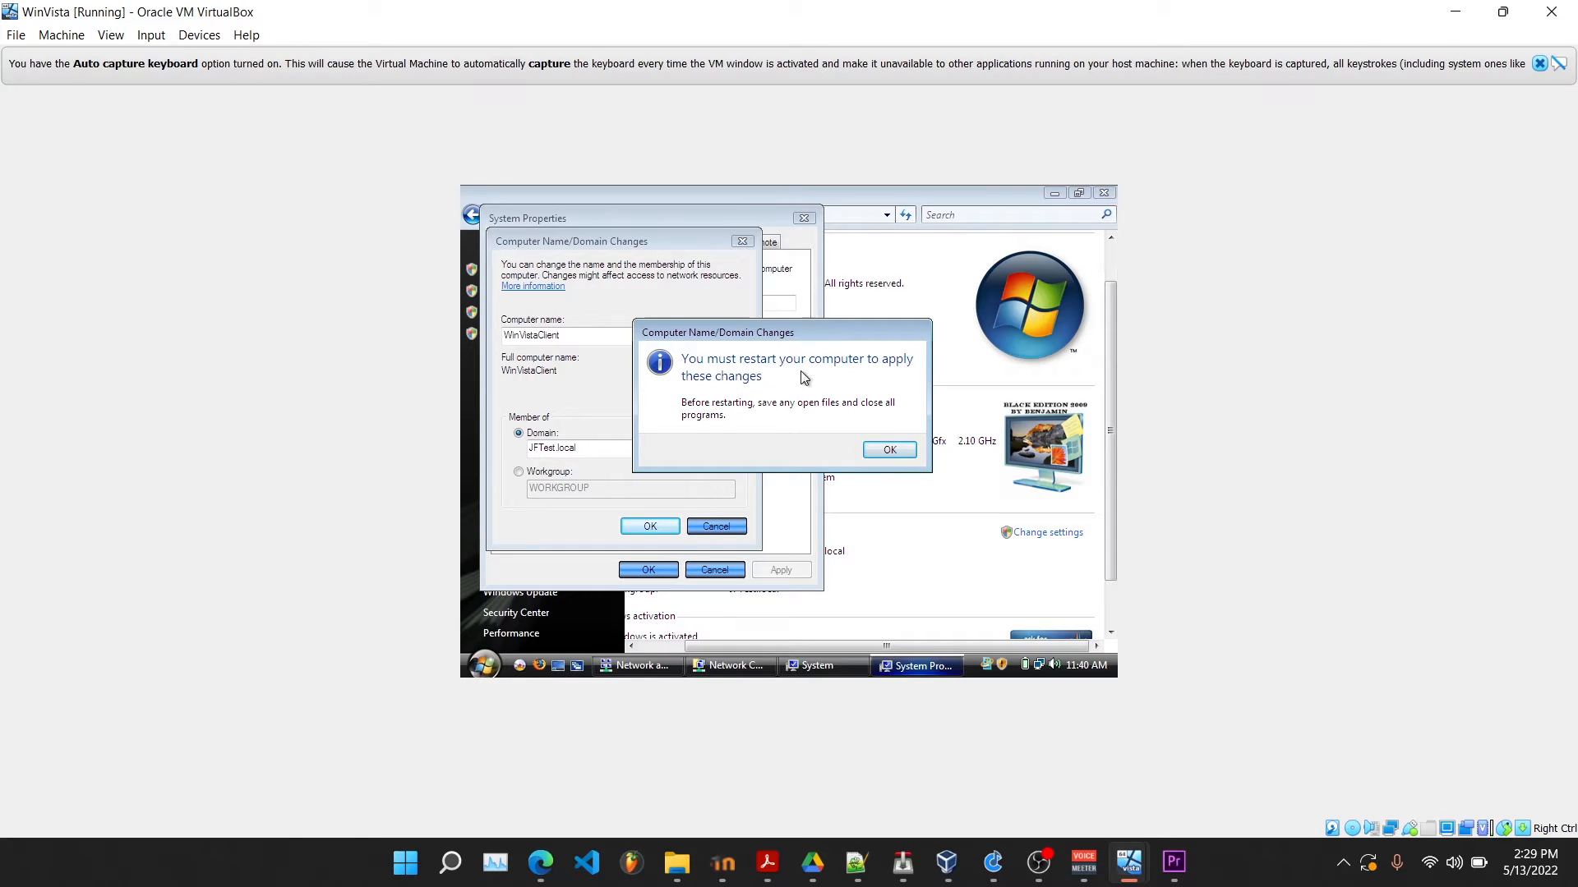
{"action": "left_click", "coordinate": [881, 451]}
{"action": "left_click", "coordinate": [647, 570]}
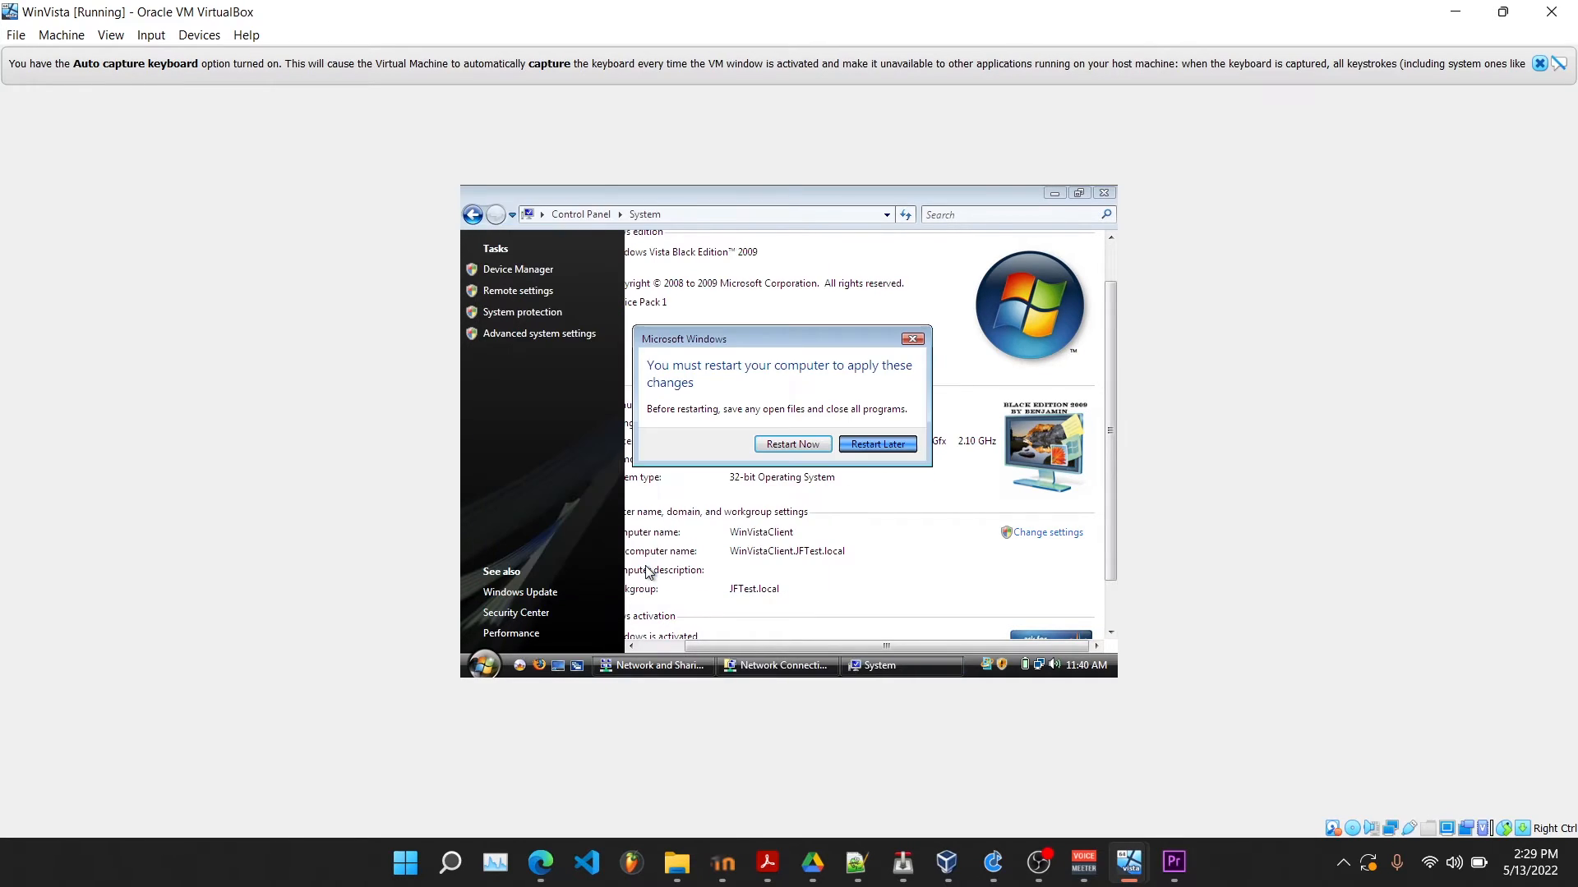
{"action": "left_click", "coordinate": [791, 445]}
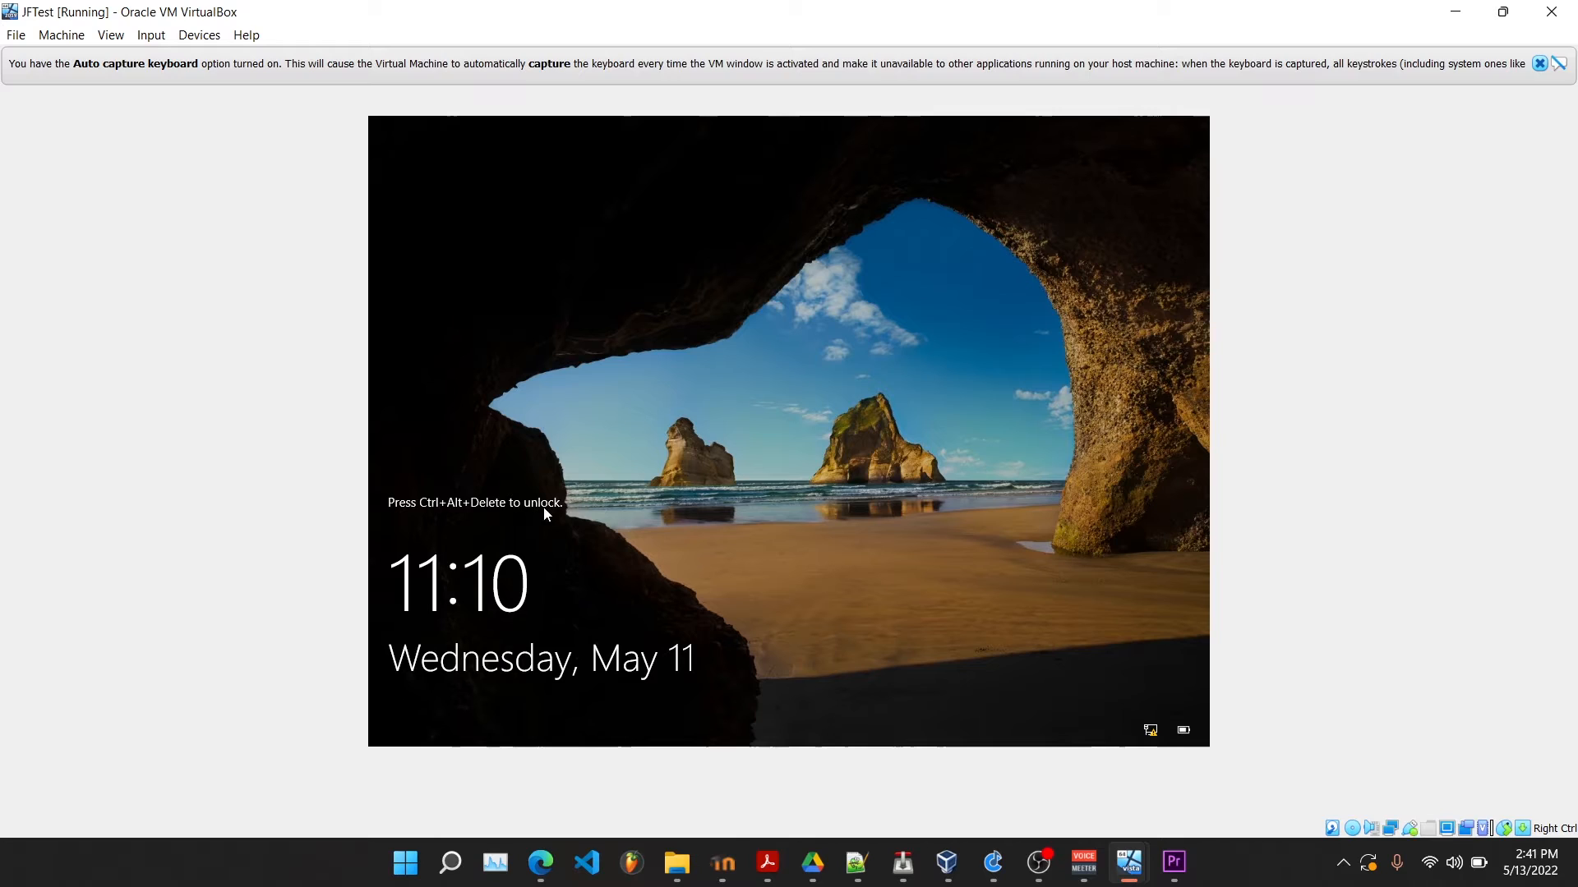
Step: Unlock the JFTest server virtual machine by signing in as JFTEST0\Administrator with the account password
{"action": "left_click", "coordinate": [150, 34]}
{"action": "mouse_move", "coordinate": [182, 58]}
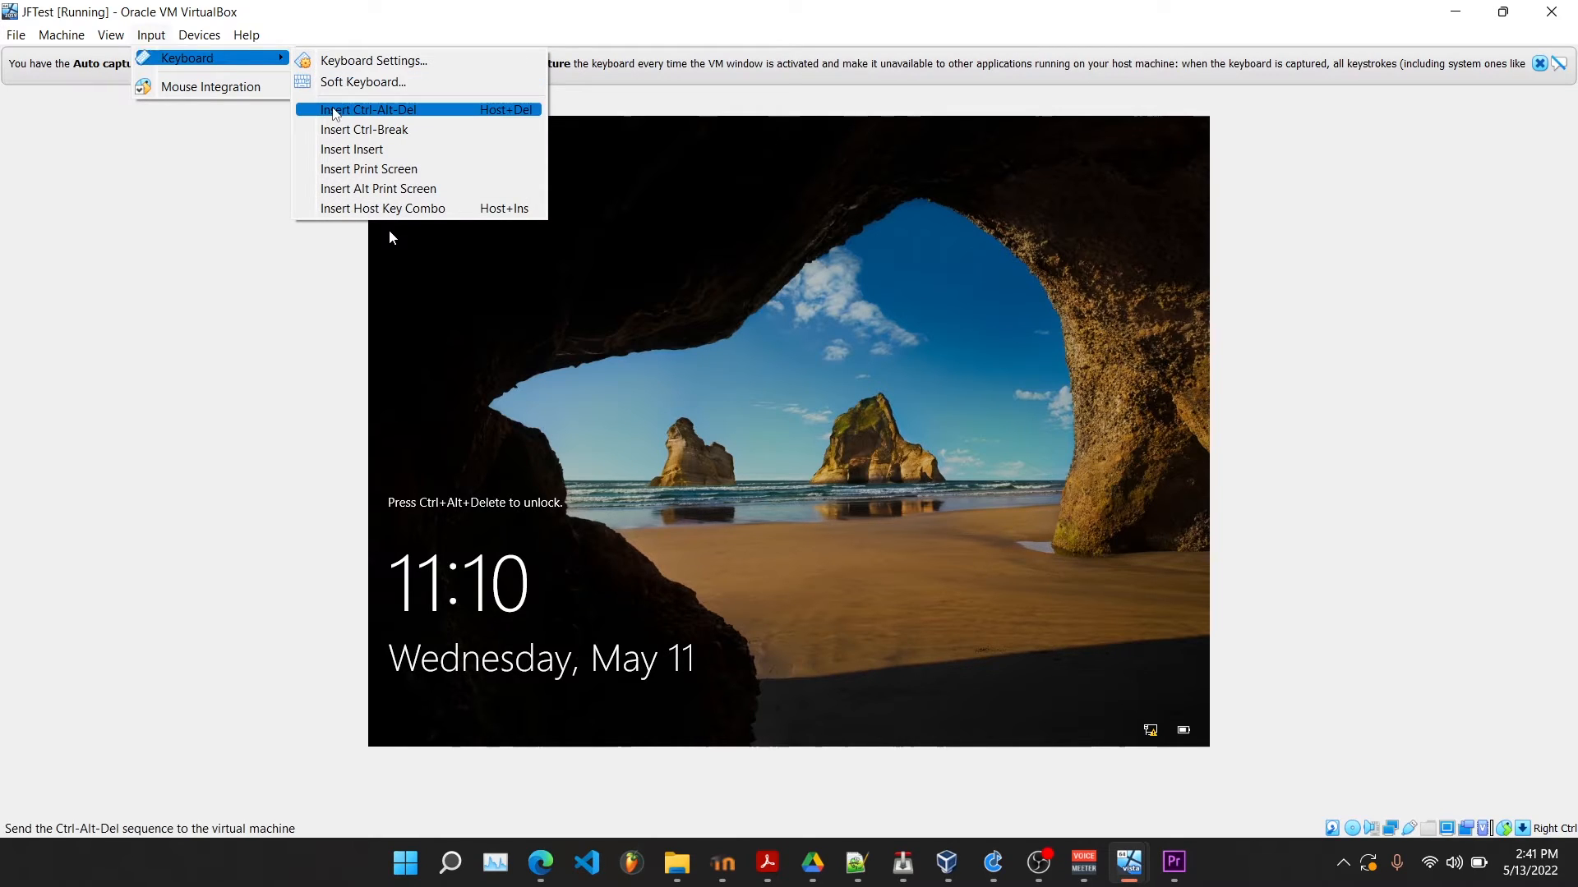
{"action": "left_click", "coordinate": [337, 110]}
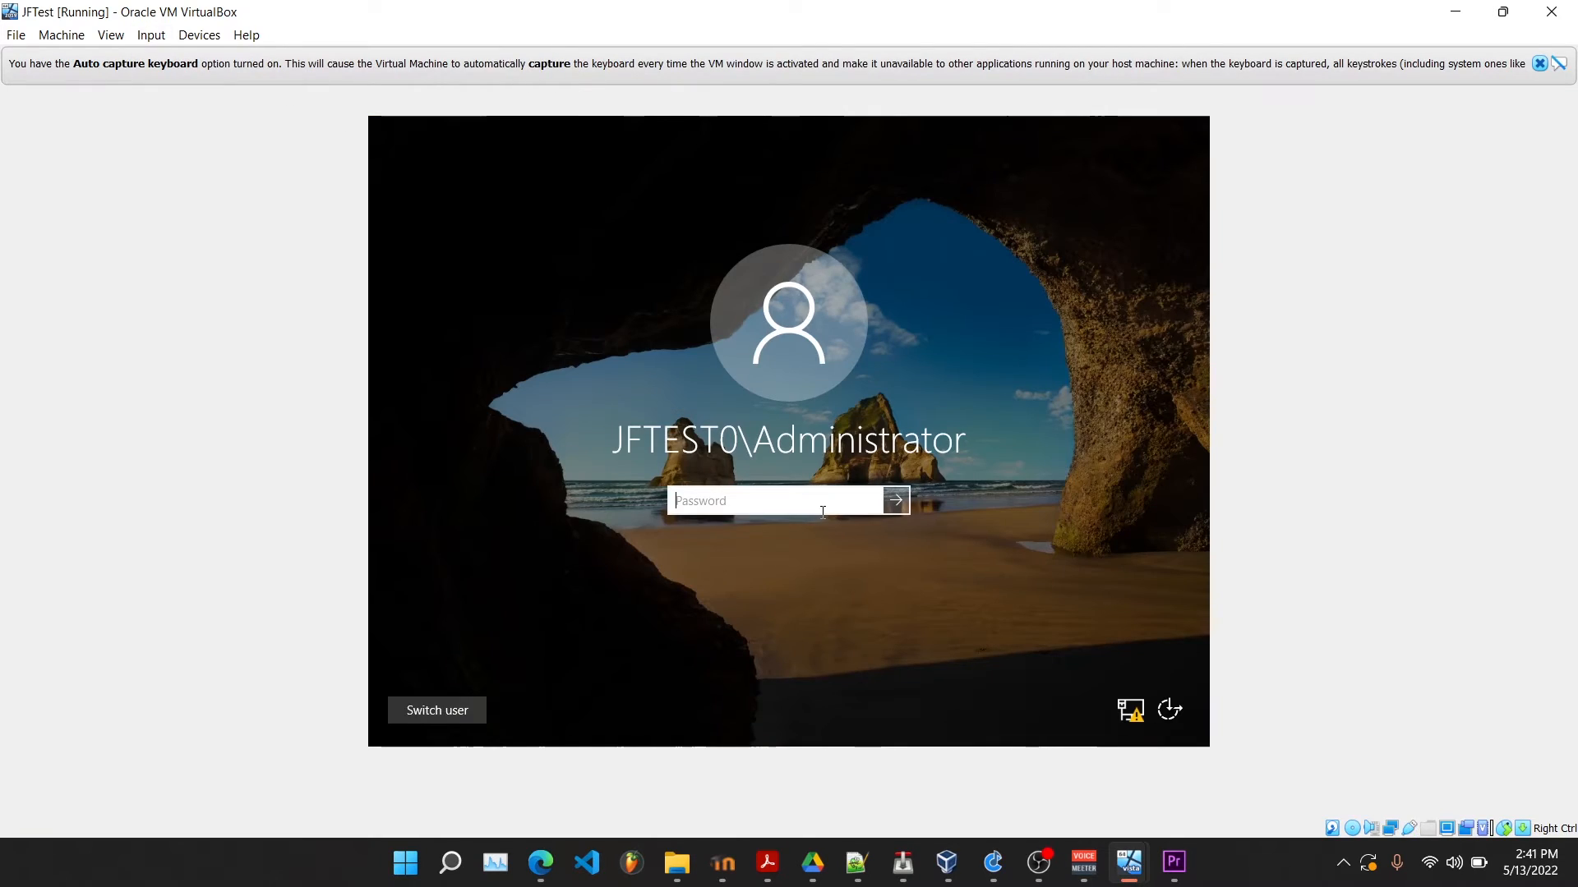
{"action": "type", "text": "••"}
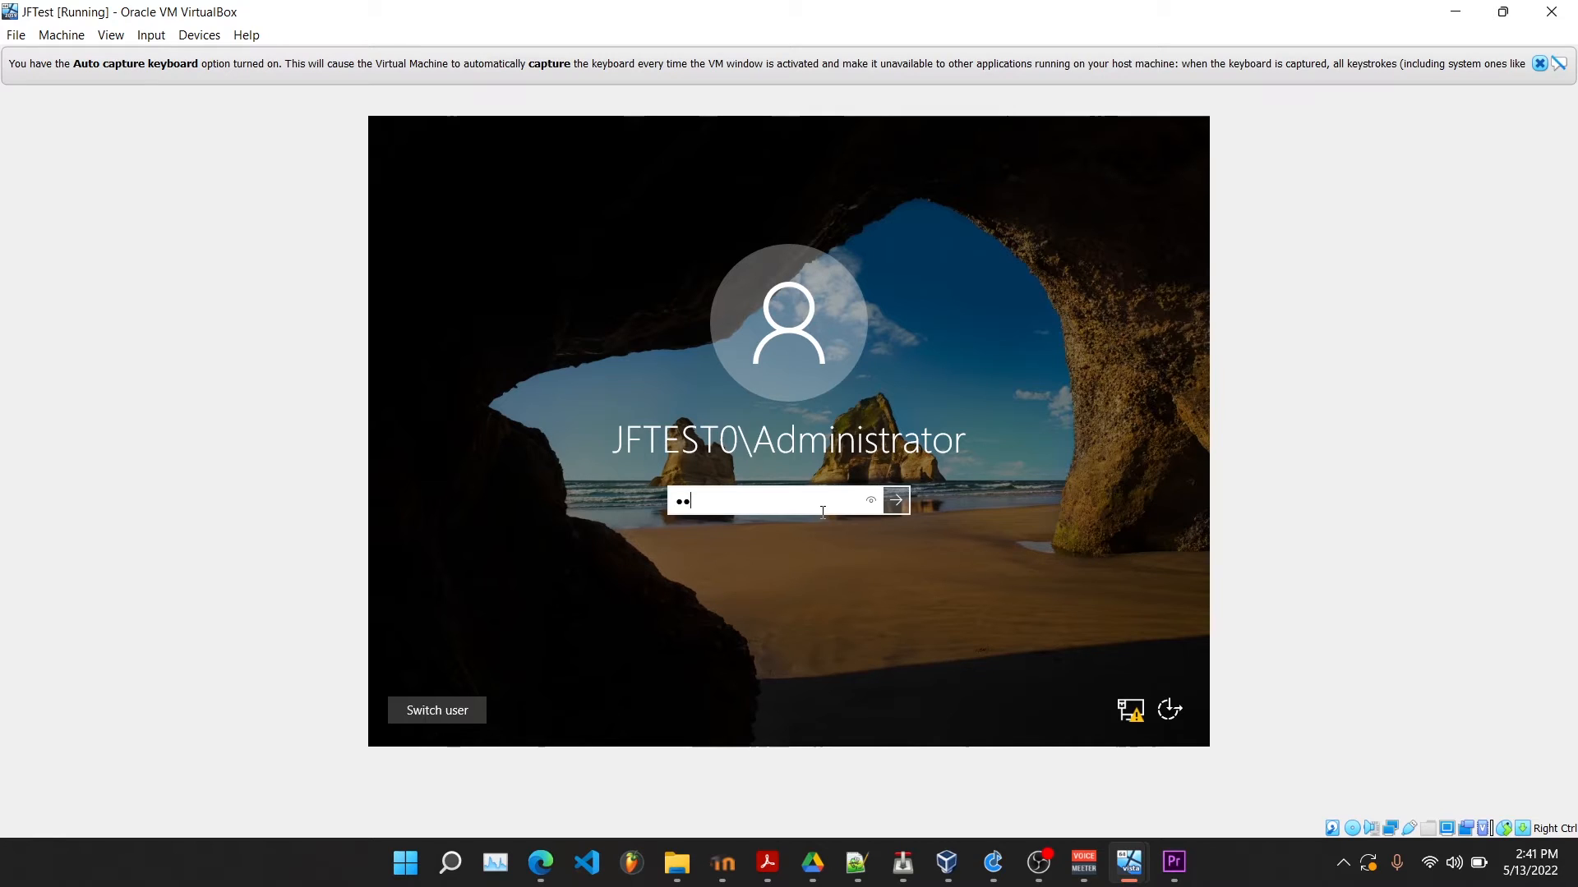
{"action": "type", "text": "••••••••••"}
{"action": "key", "text": "Return"}
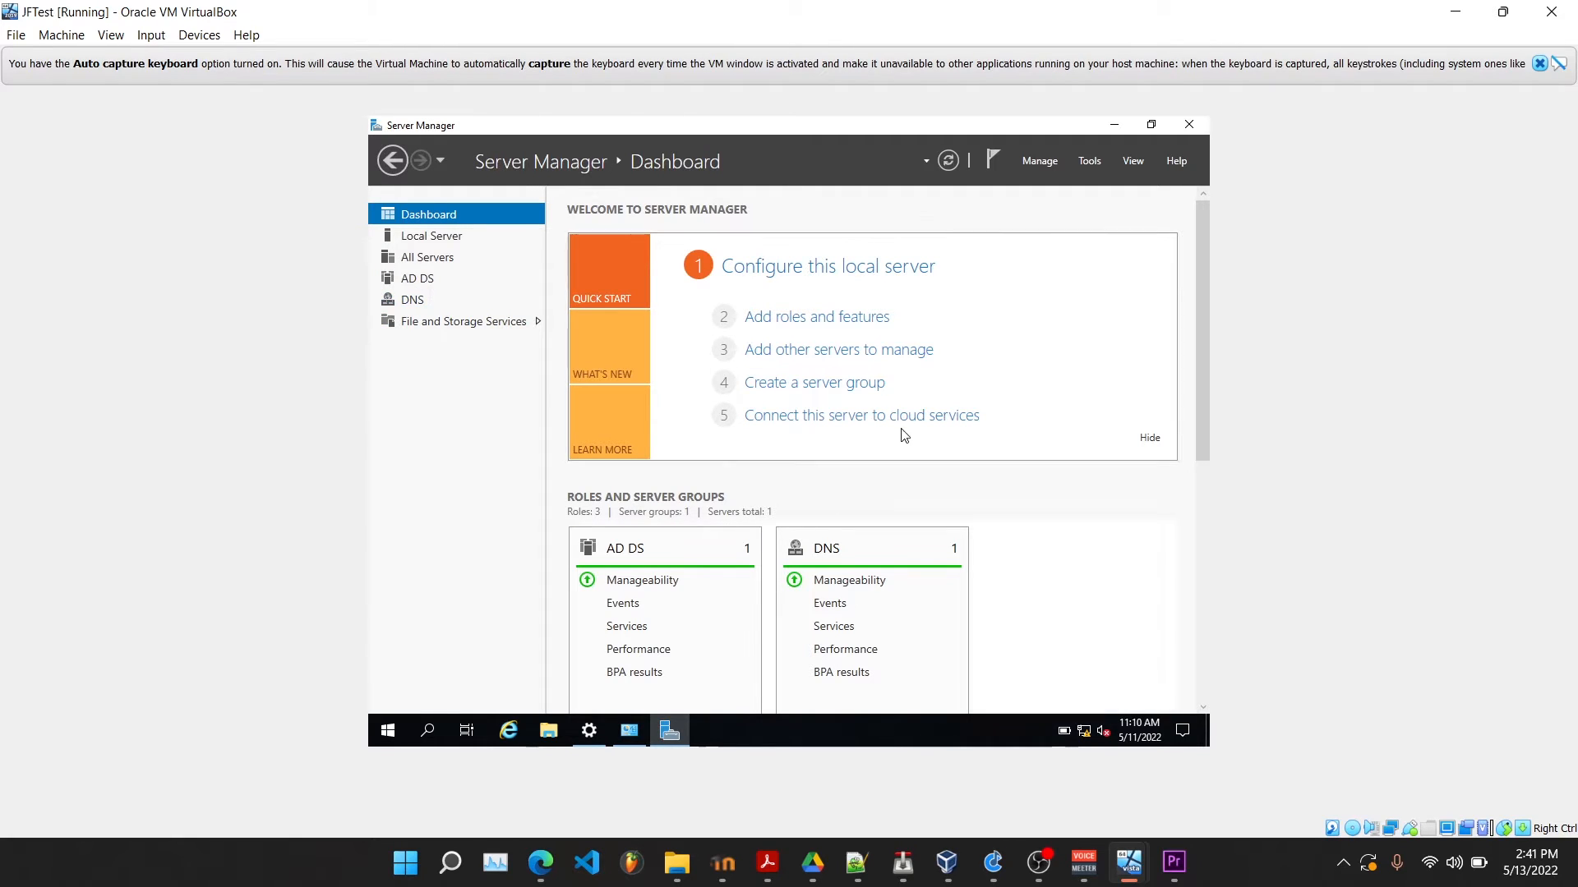
Step: Open Active Directory Users and Computers on the server and view the Computers container of JFTest.local
{"action": "left_click", "coordinate": [1090, 161]}
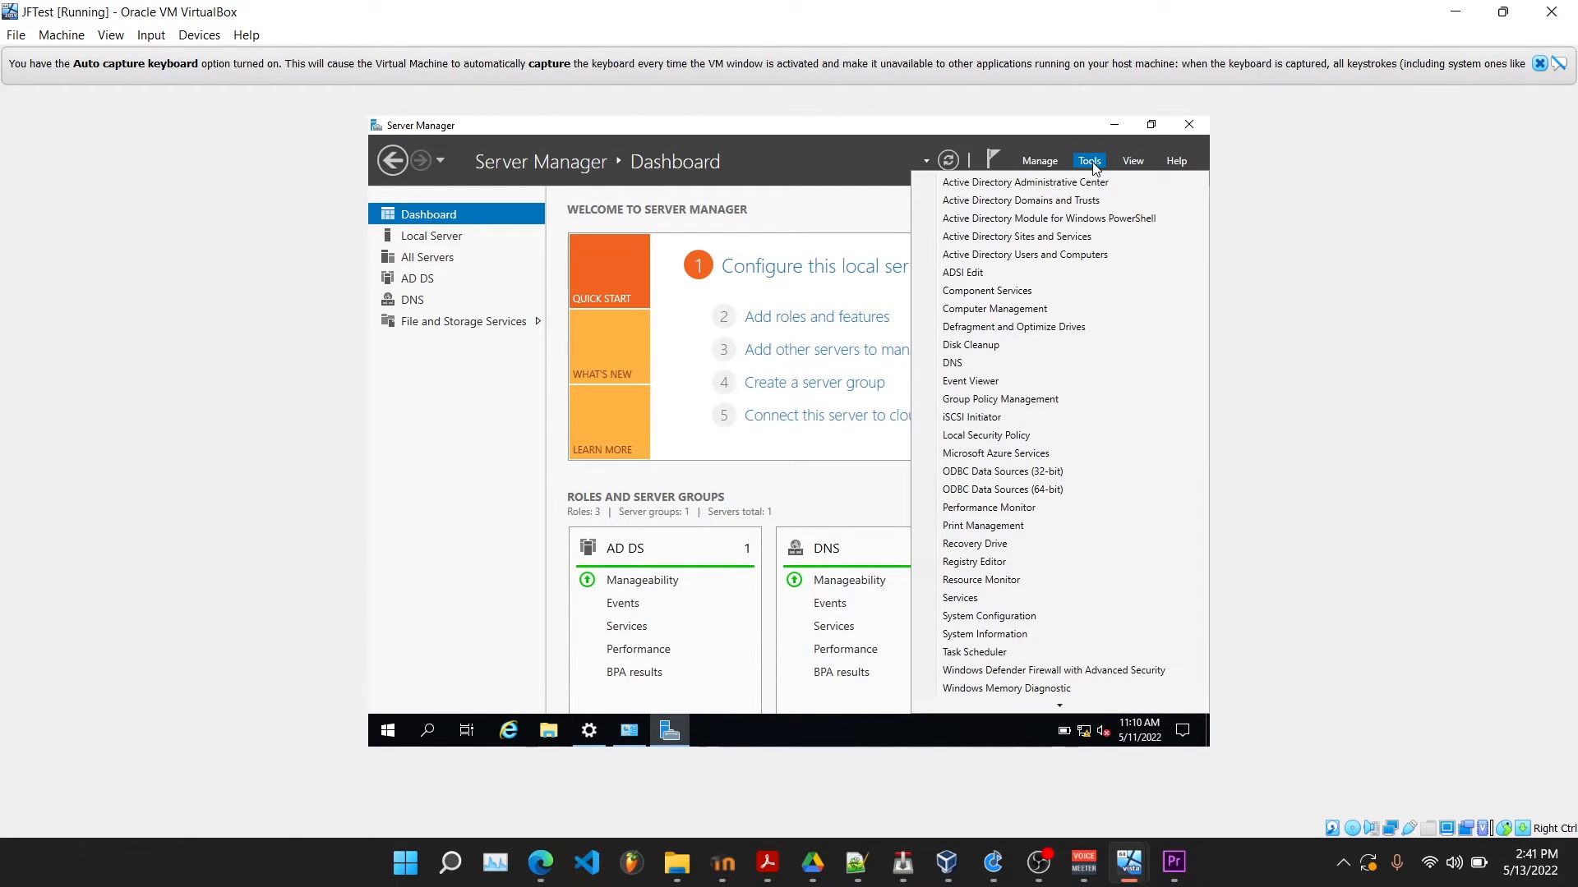
{"action": "left_click", "coordinate": [1065, 257]}
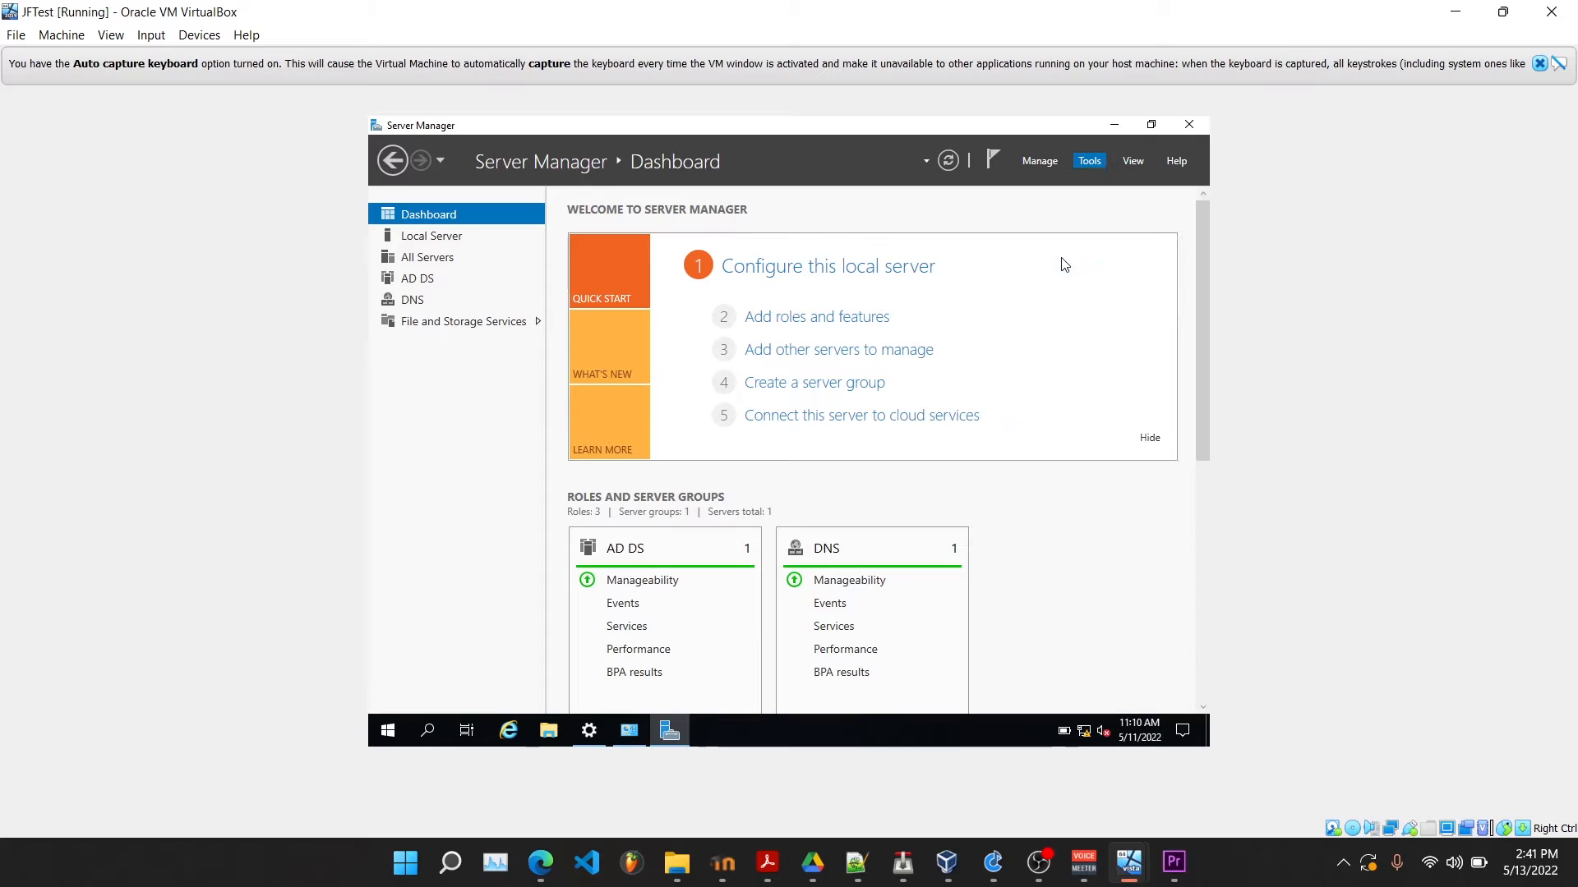
{"action": "left_click", "coordinate": [458, 296]}
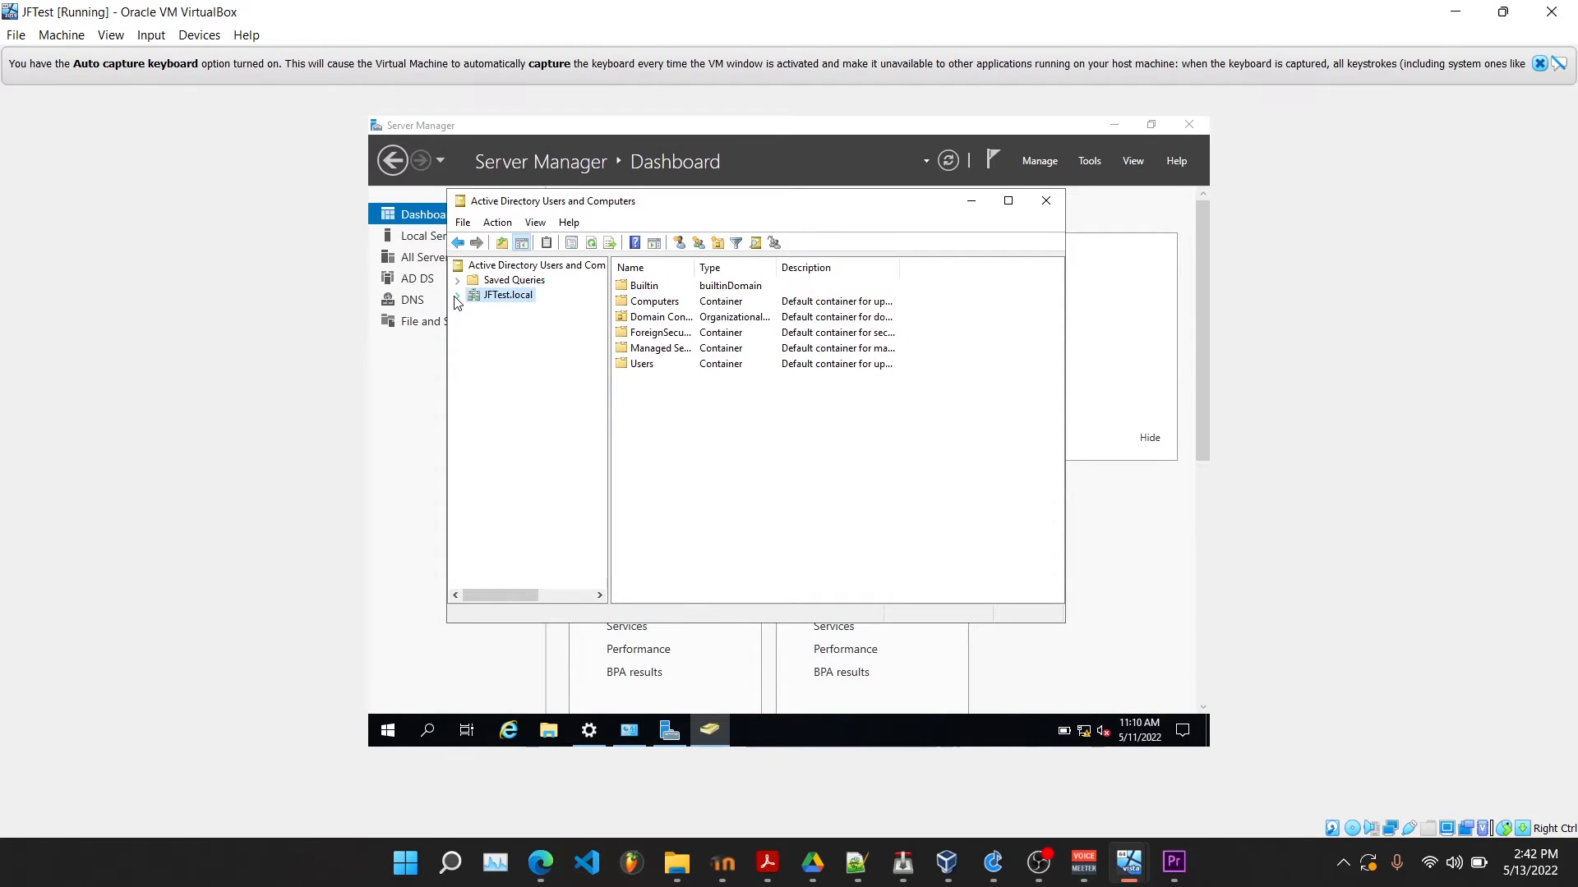
{"action": "left_click", "coordinate": [459, 297]}
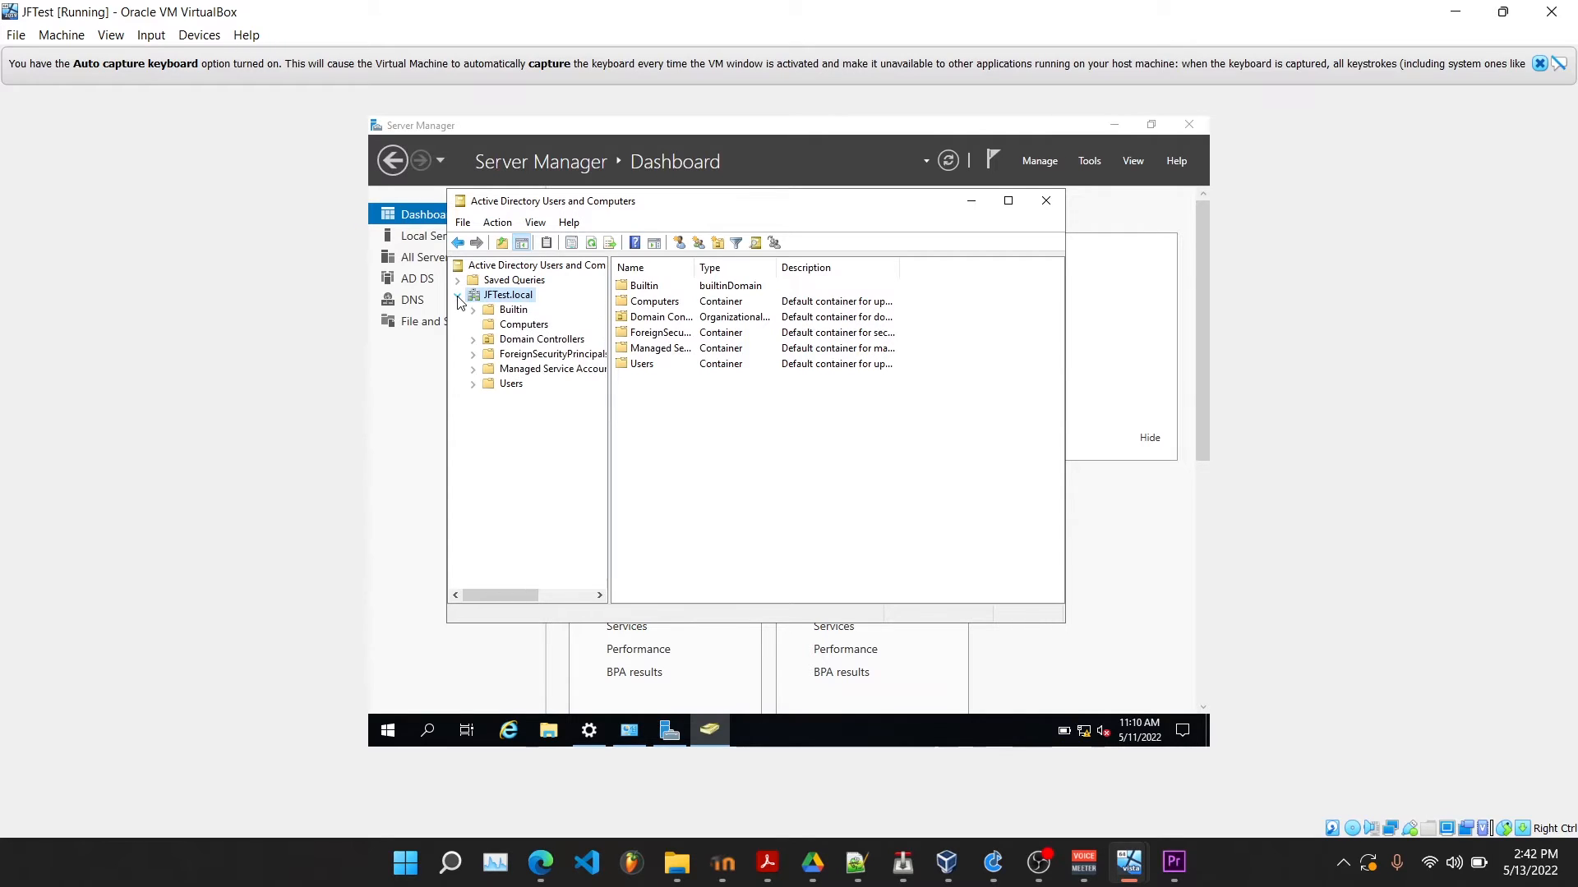
{"action": "left_click", "coordinate": [503, 324]}
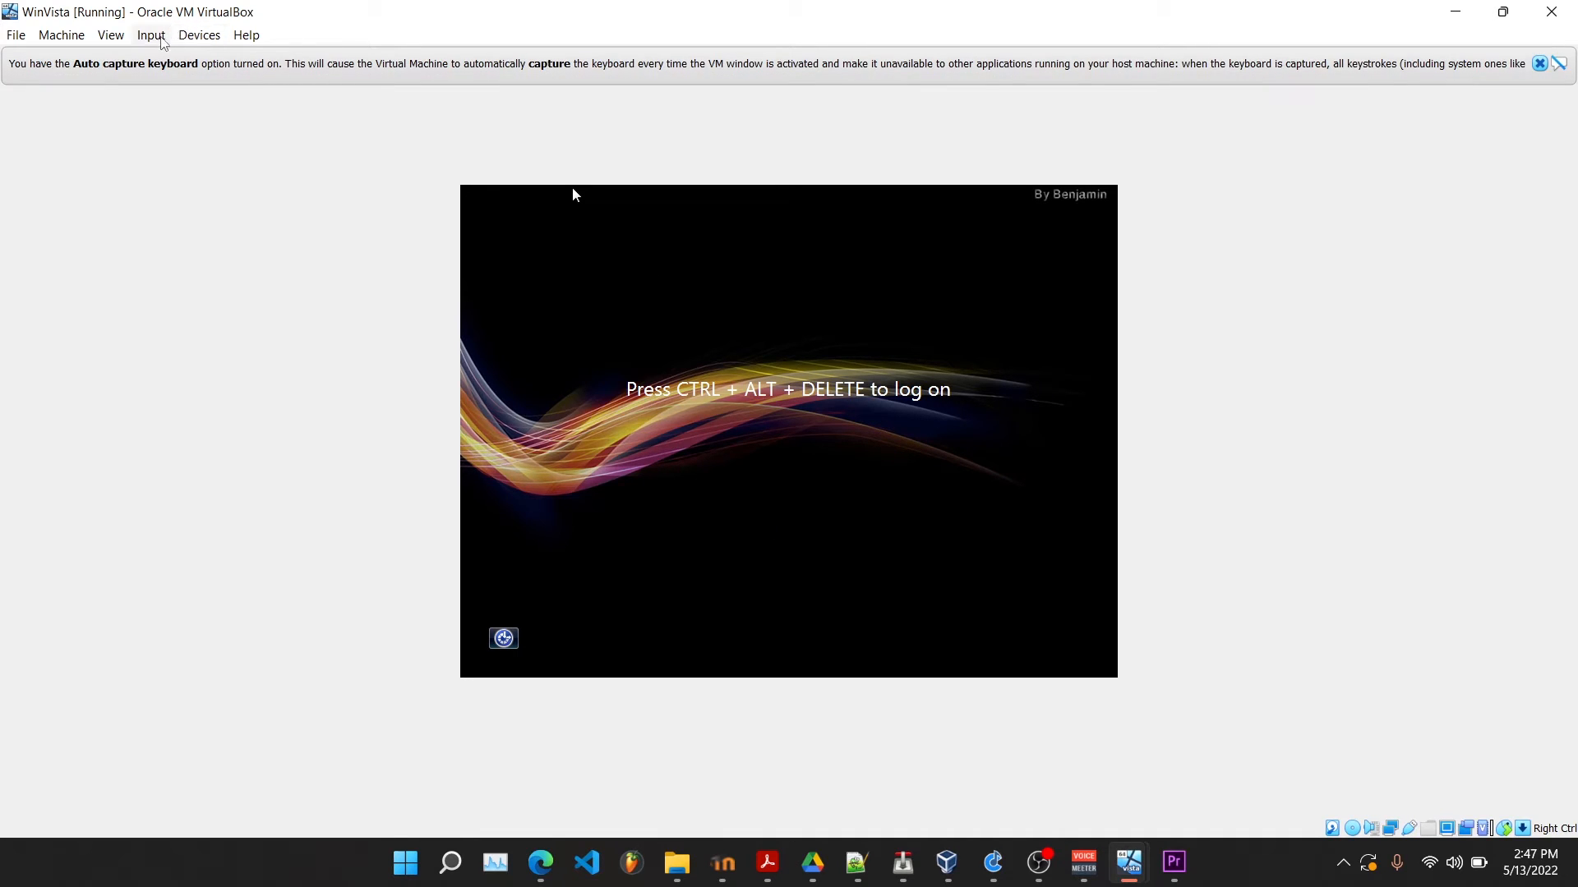
Step: Bring up the logon screen of the WinVista virtual machine and choose to log on as another user
{"action": "left_click", "coordinate": [161, 37]}
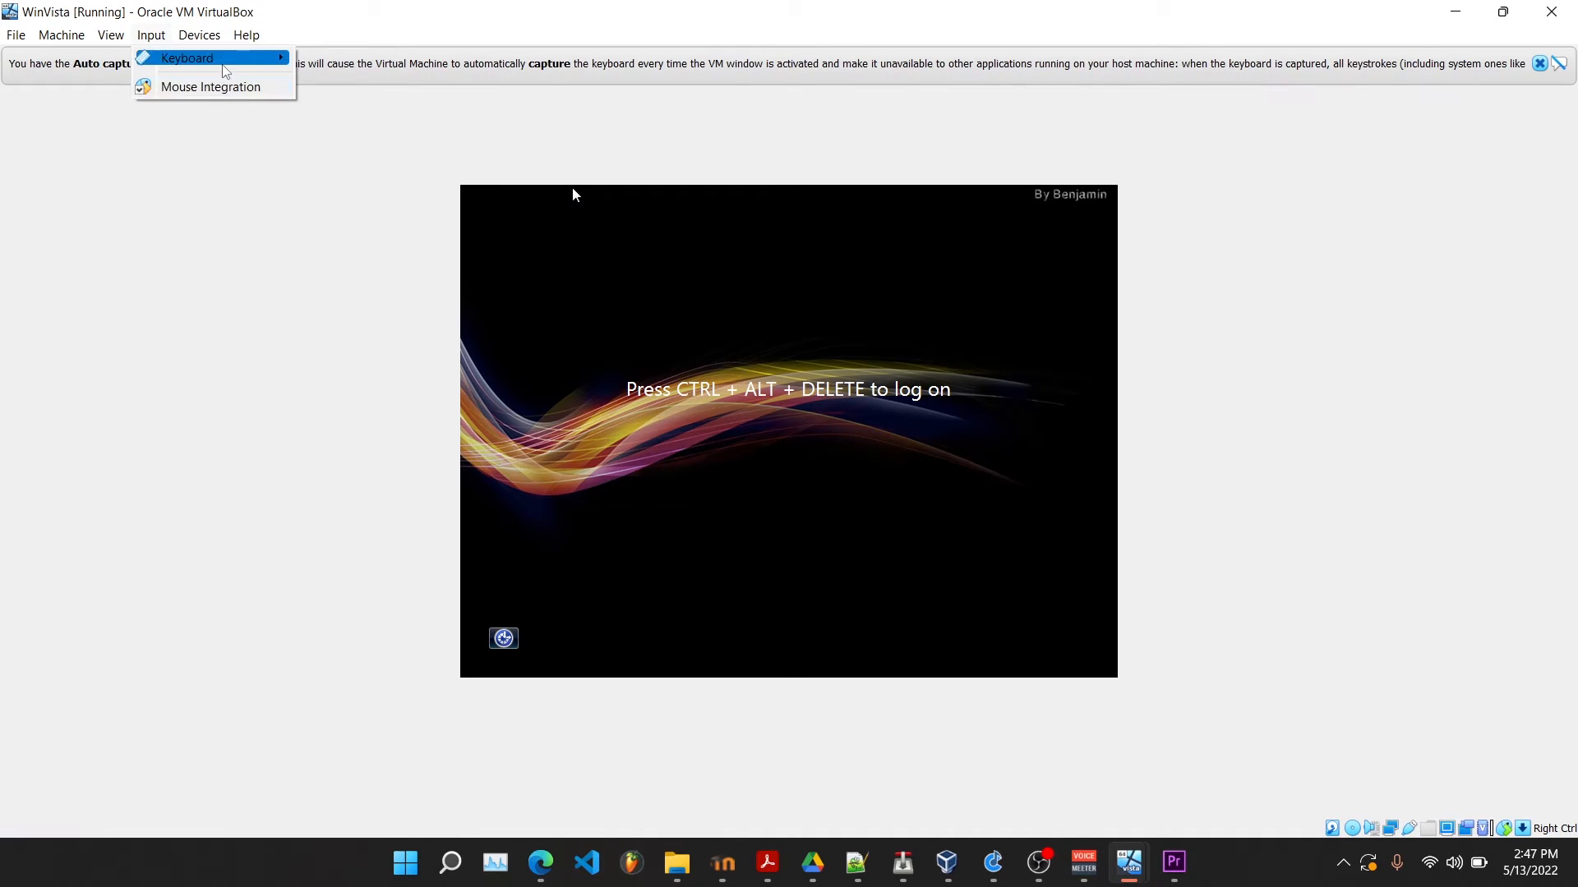
{"action": "mouse_move", "coordinate": [222, 64]}
{"action": "left_click", "coordinate": [368, 111]}
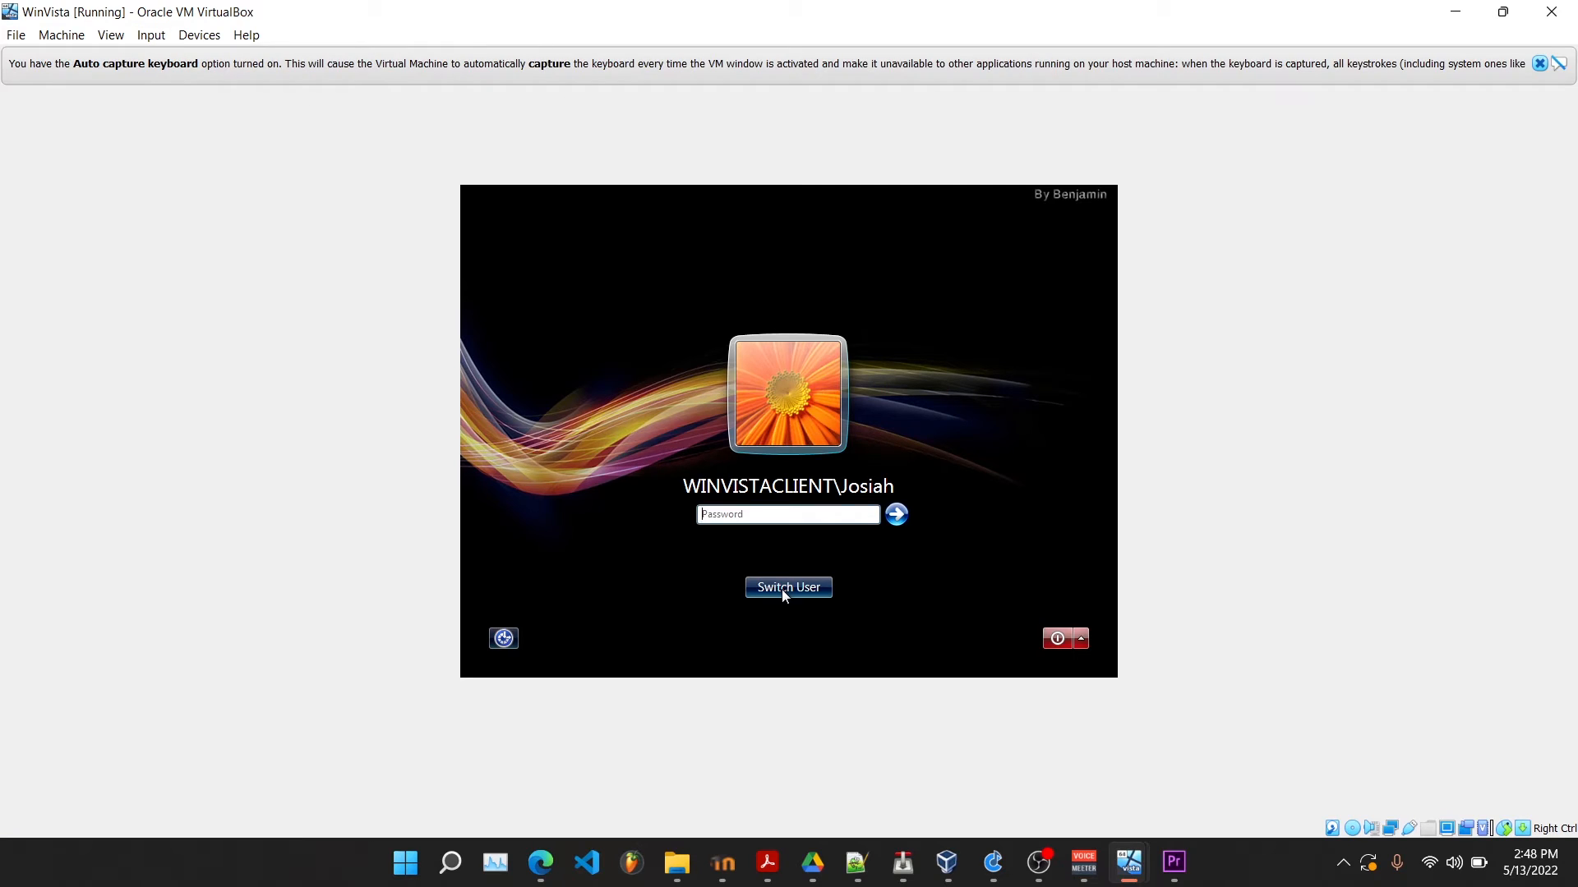
{"action": "left_click", "coordinate": [783, 591]}
{"action": "left_click", "coordinate": [865, 485]}
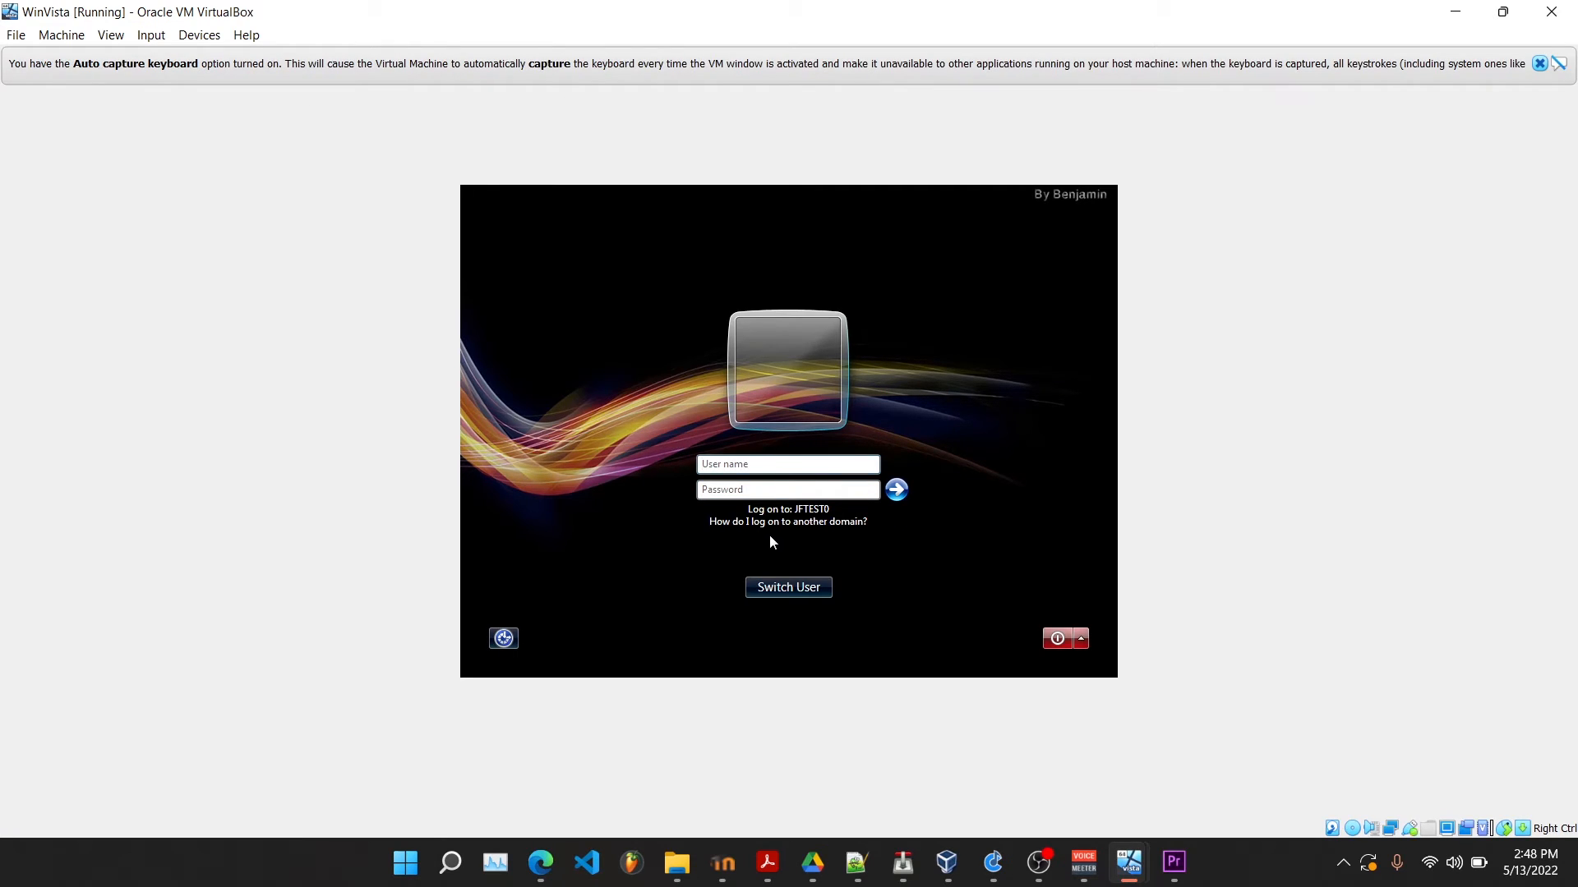
Step: Log on to the Vista guest as JFTEST0\administrator with the account password
{"action": "left_click", "coordinate": [756, 462]}
{"action": "type", "text": "JFTEST0\\administrator"}
{"action": "left_click", "coordinate": [720, 486]}
{"action": "type", "text": "p••••••••••"}
{"action": "left_click", "coordinate": [896, 491]}
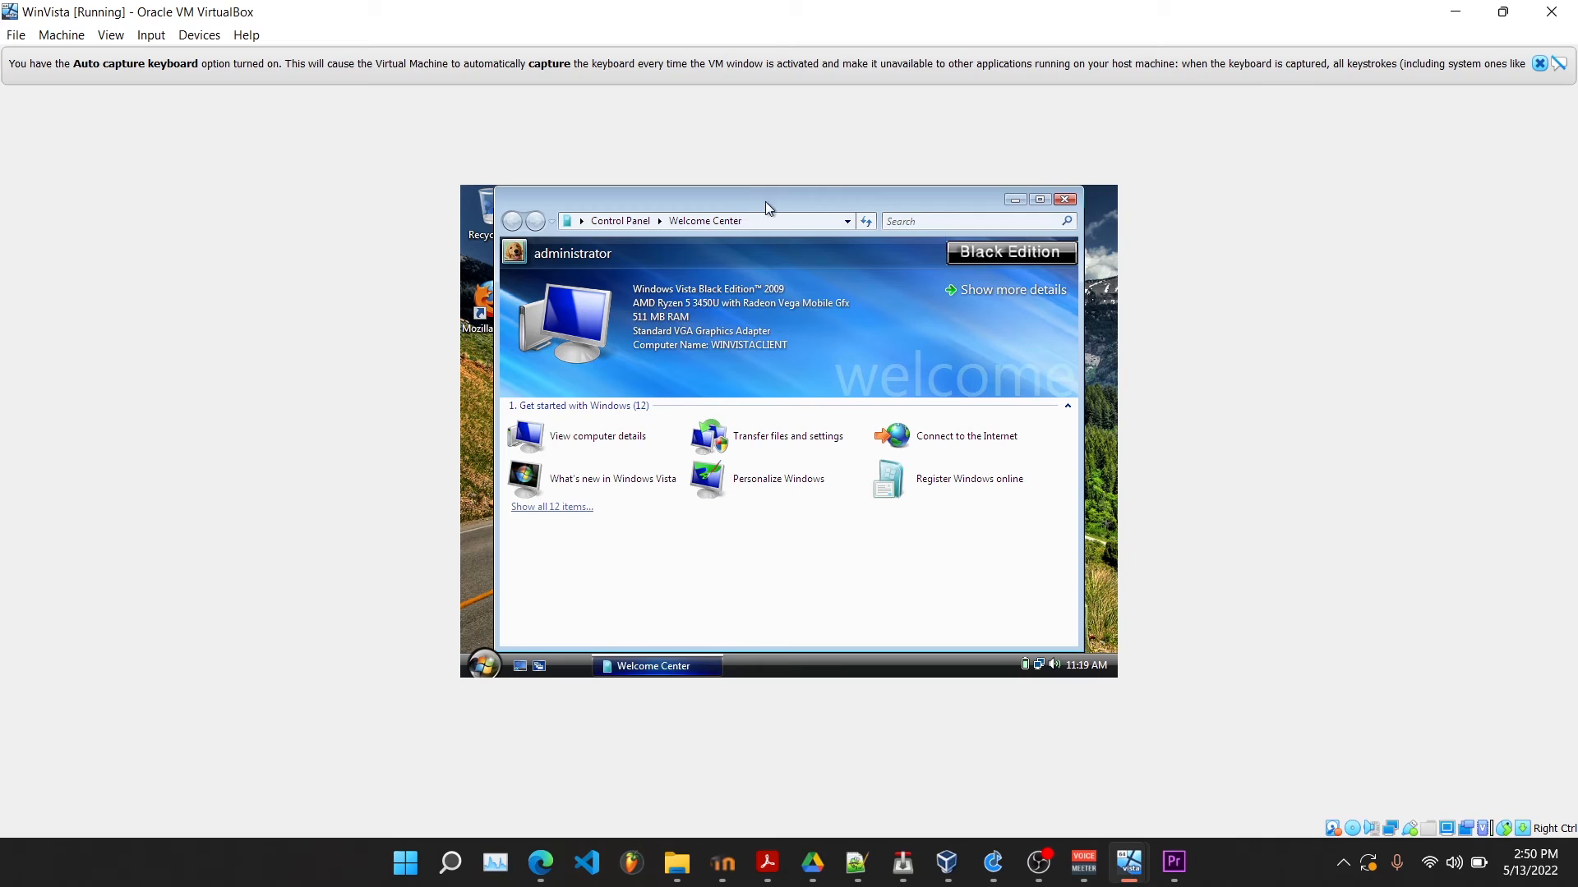
Step: Close the Welcome Center and open the System page of Control Panel to check the computer's domain membership
{"action": "left_click", "coordinate": [1065, 199]}
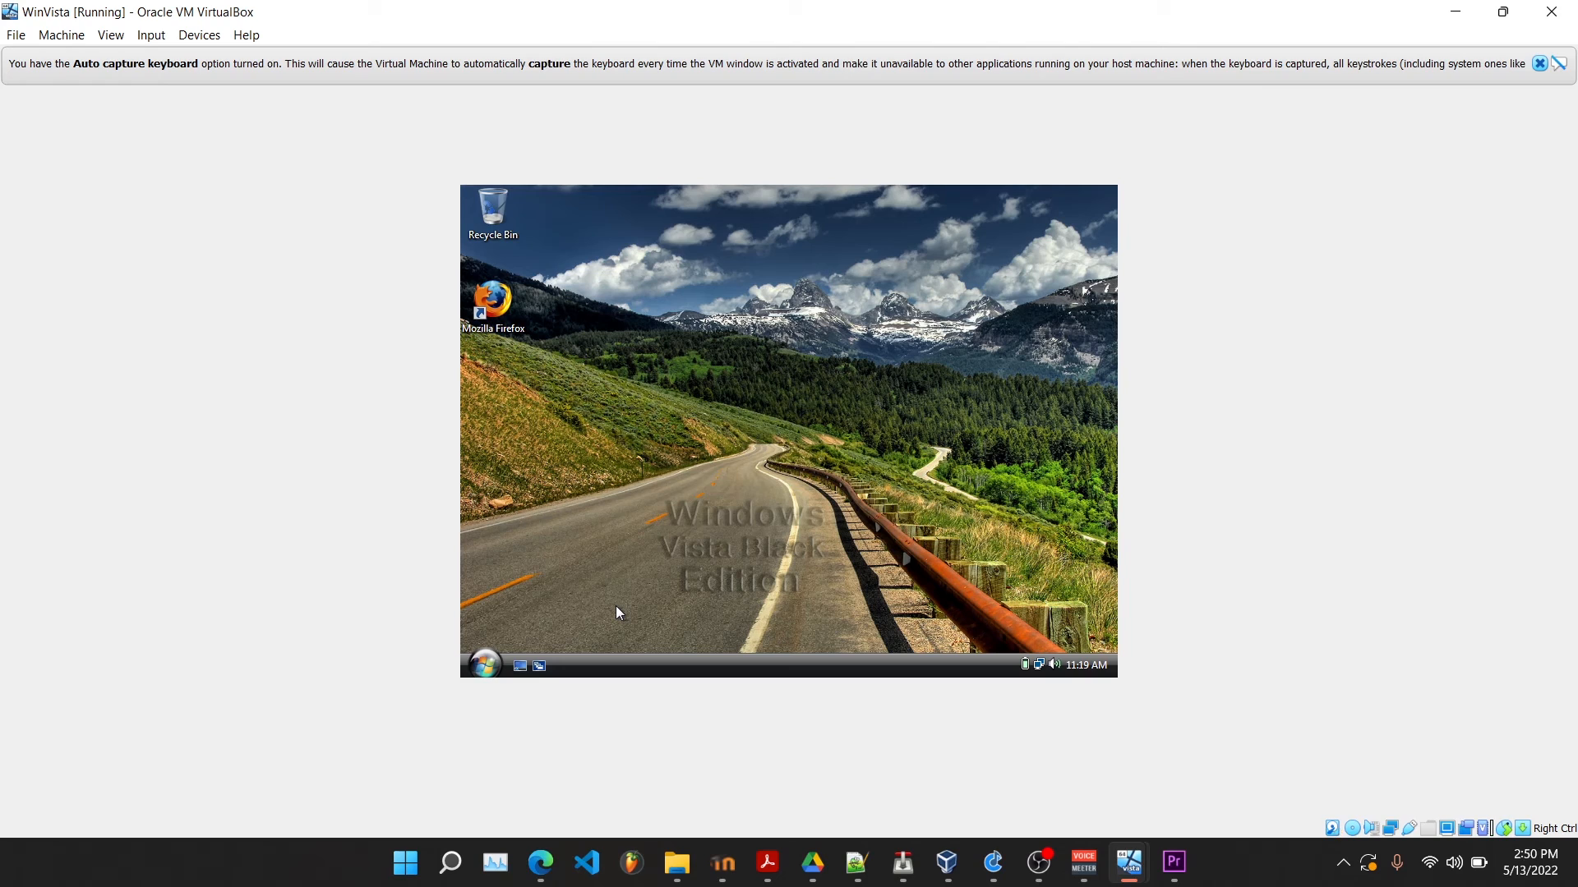
{"action": "left_click", "coordinate": [472, 657]}
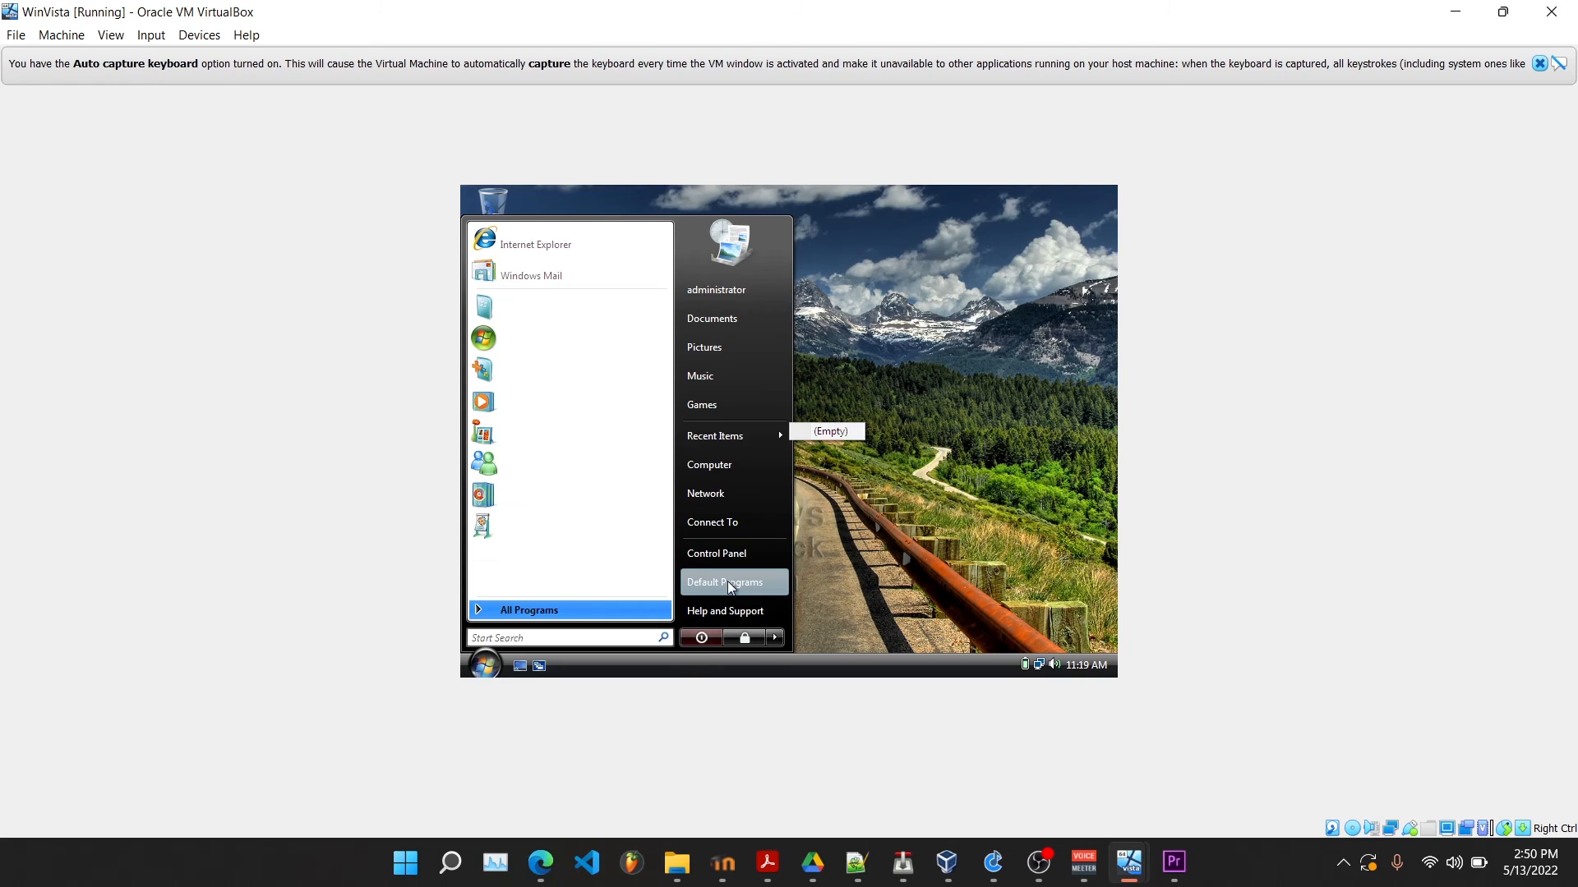
{"action": "left_click", "coordinate": [725, 562]}
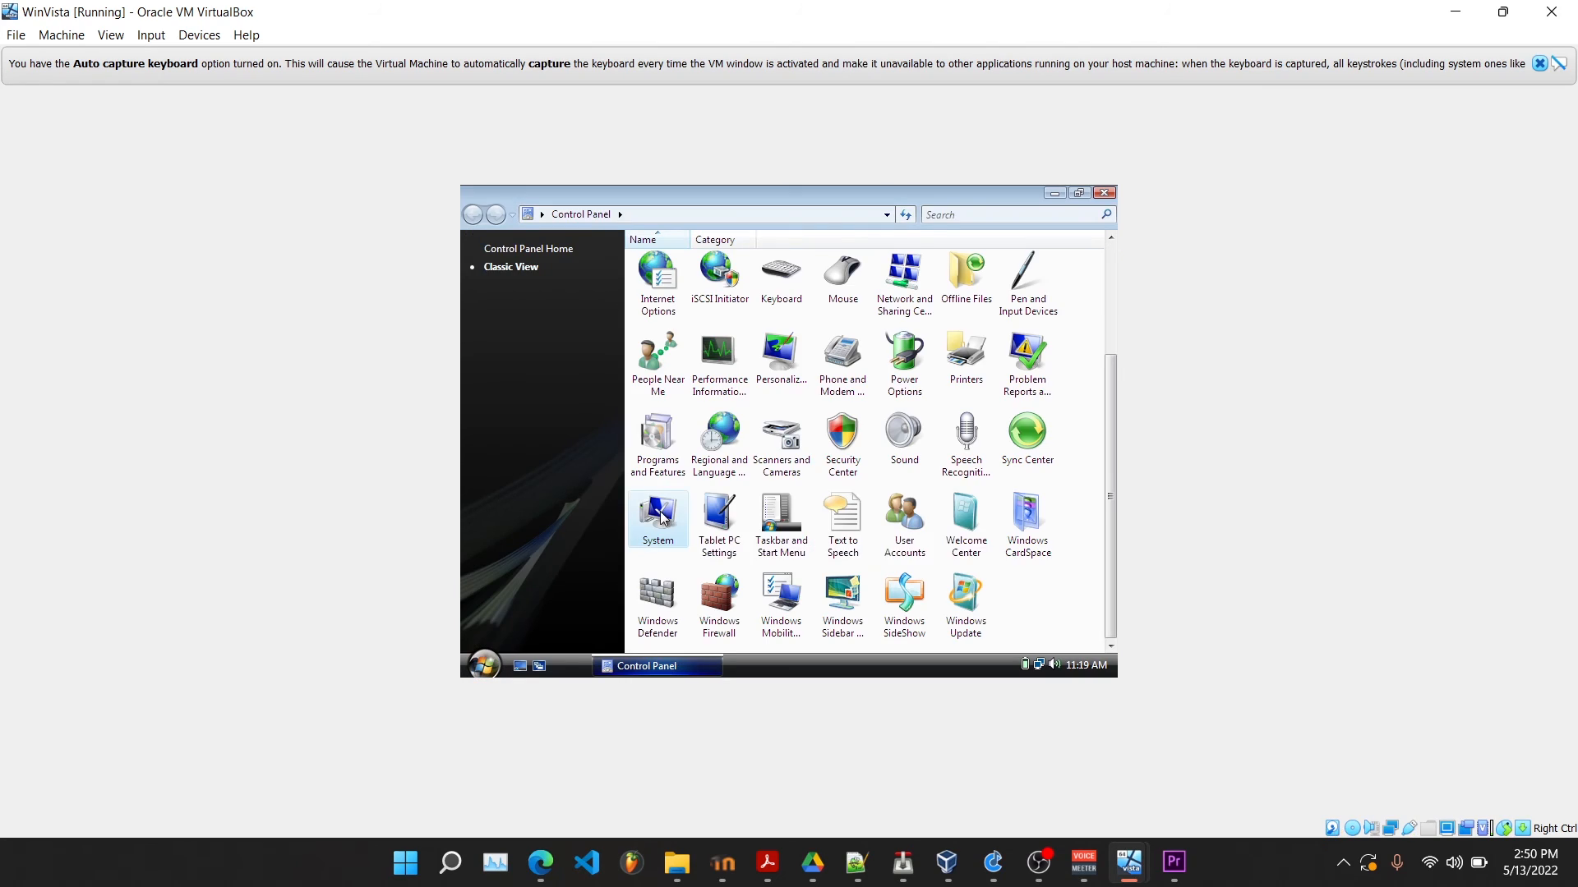
{"action": "double_click", "coordinate": [660, 518]}
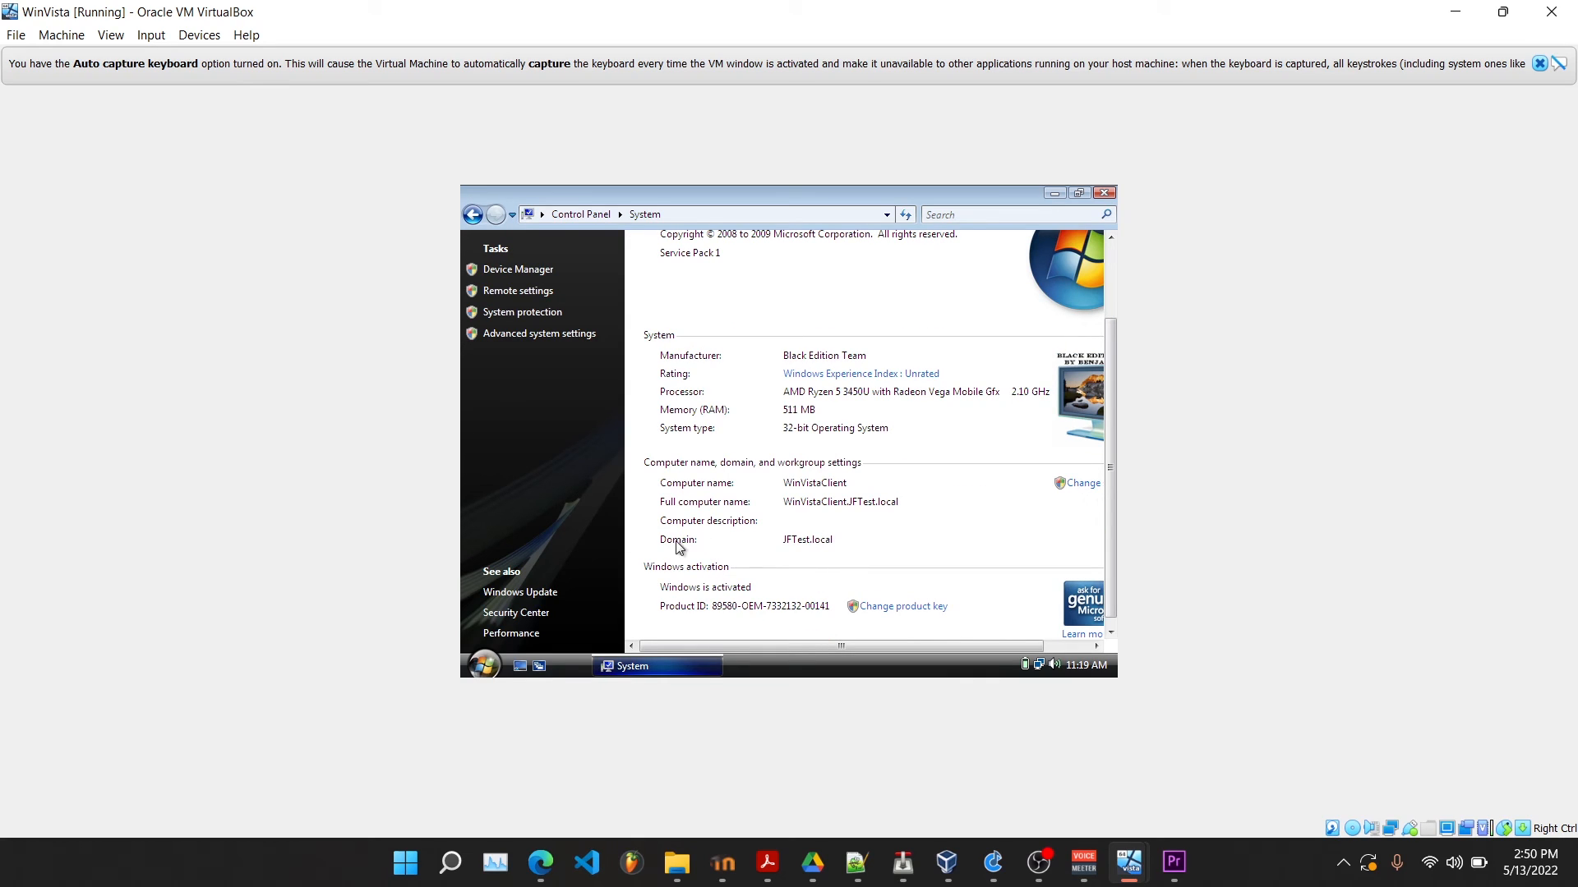